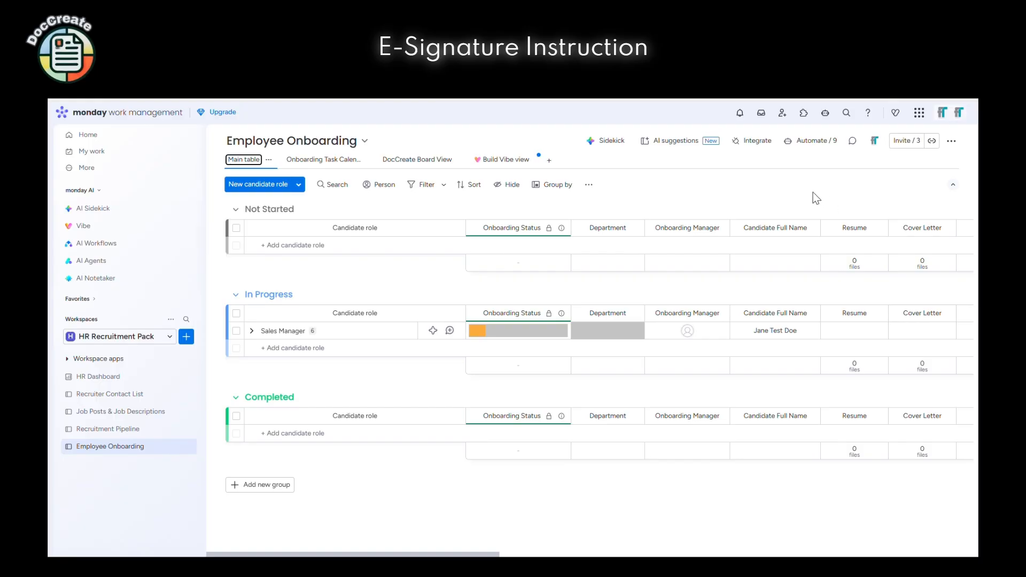
# Search the Apps marketplace for 'doccreate' and start using the DocCreate app
pyautogui.click(806, 117)
pyautogui.click(567, 235)
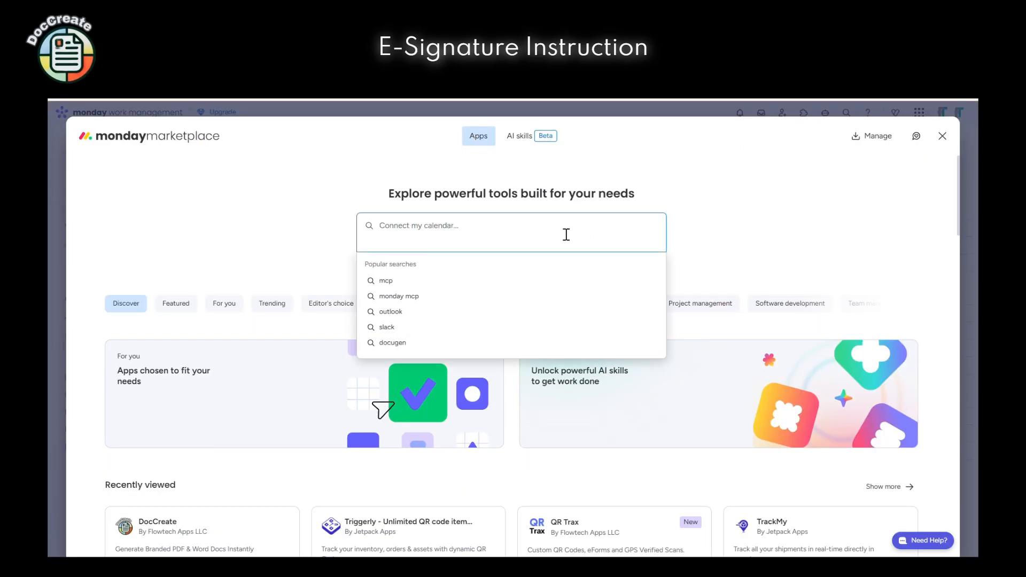
pyautogui.write('doccreate')
pyautogui.press('Return')
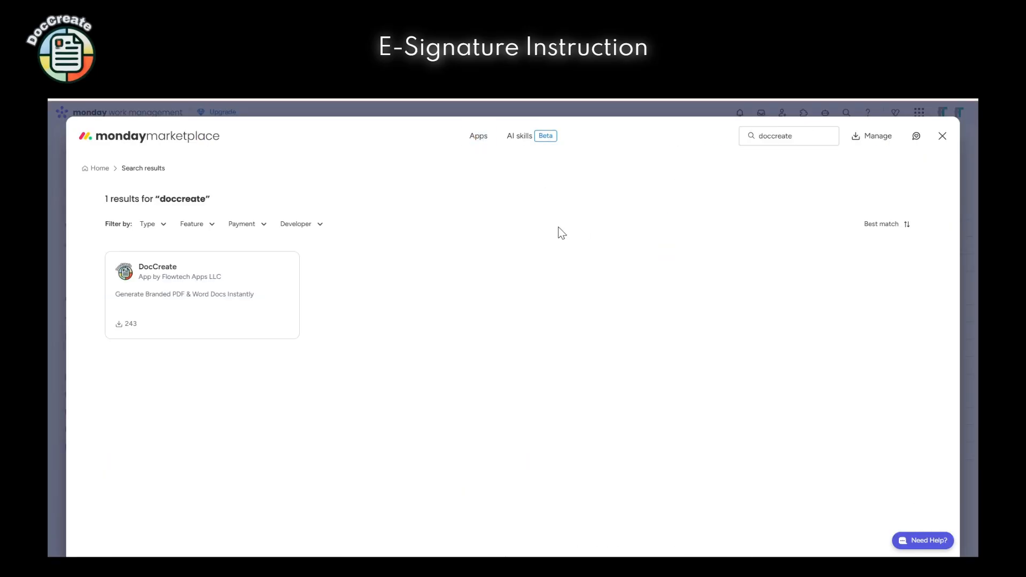
pyautogui.click(249, 285)
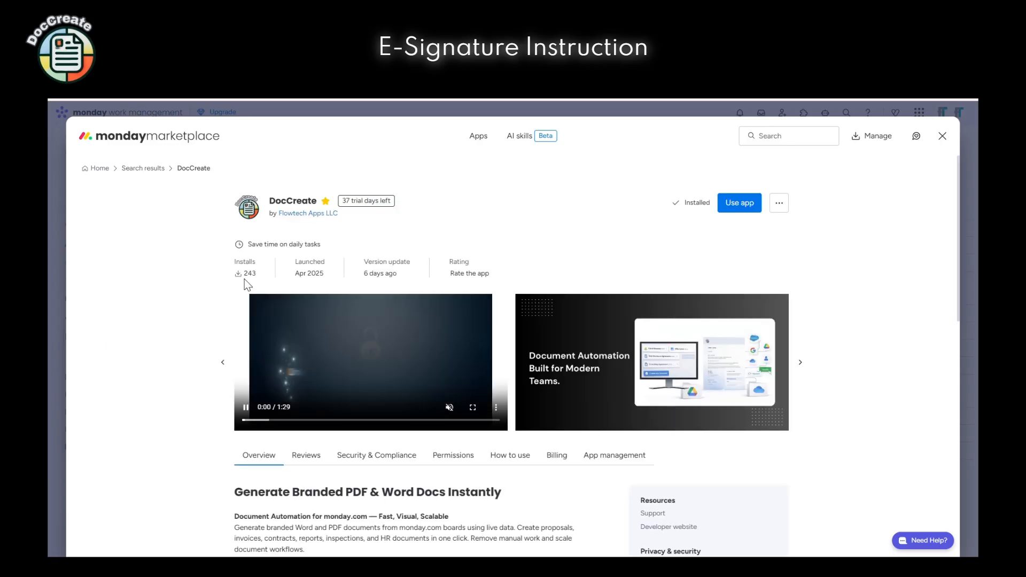
pyautogui.click(734, 206)
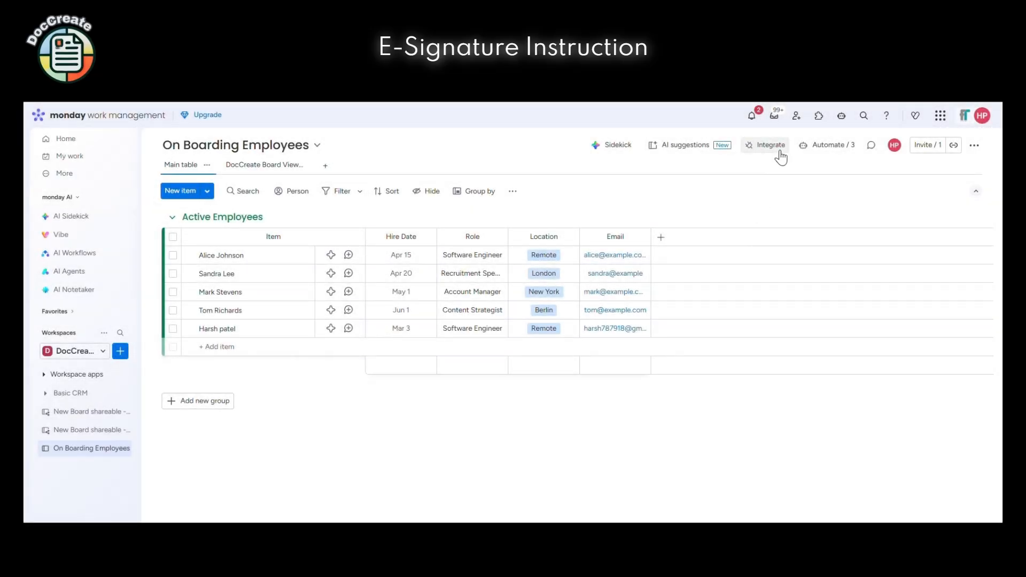
# Search board automations for 'Doccreate' and open the DocCreate Recipes dev e-sign recipe
pyautogui.click(771, 146)
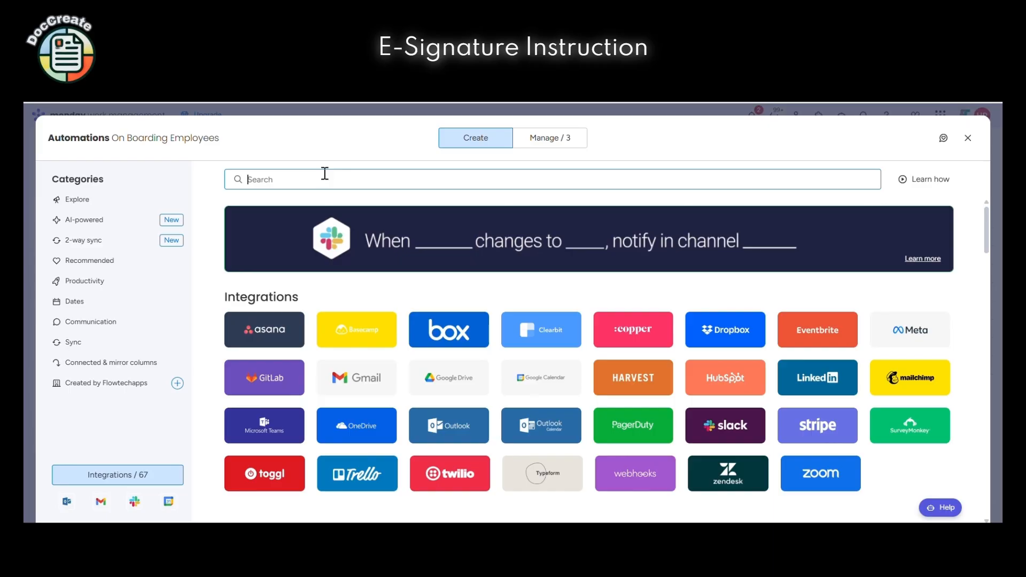
pyautogui.write('Doccree')
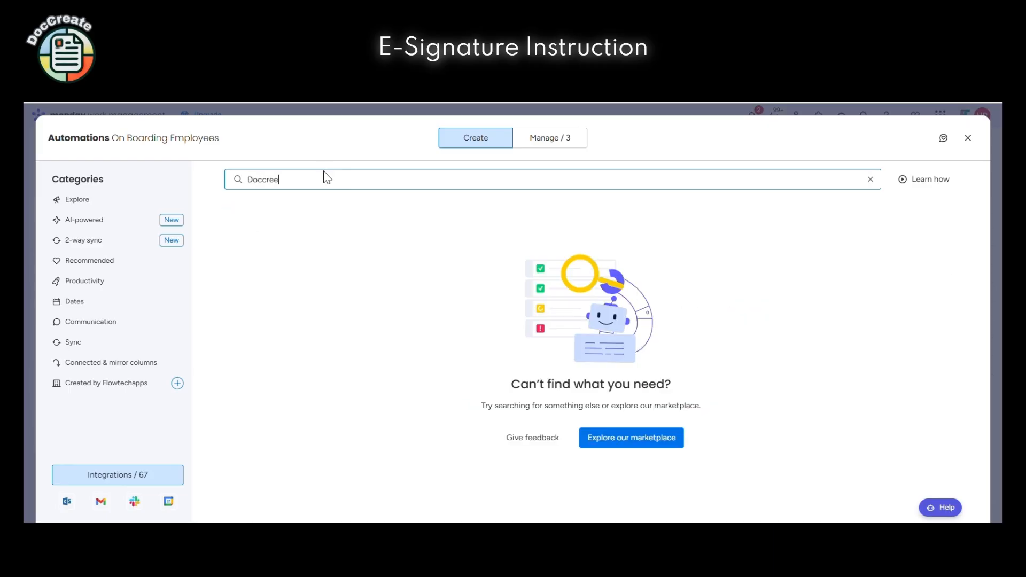
pyautogui.press('BackSpace')
pyautogui.write('ate')
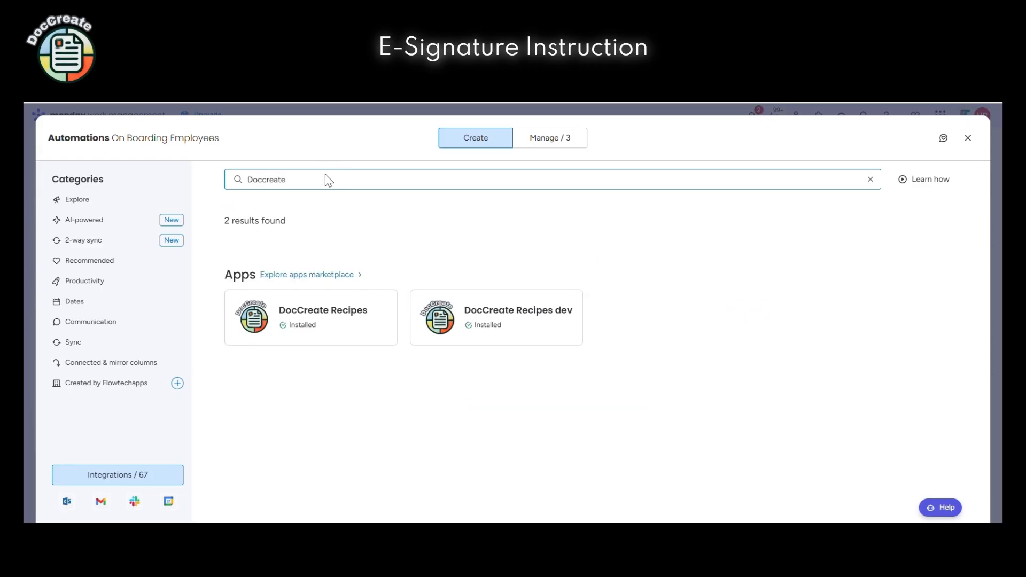
pyautogui.click(472, 324)
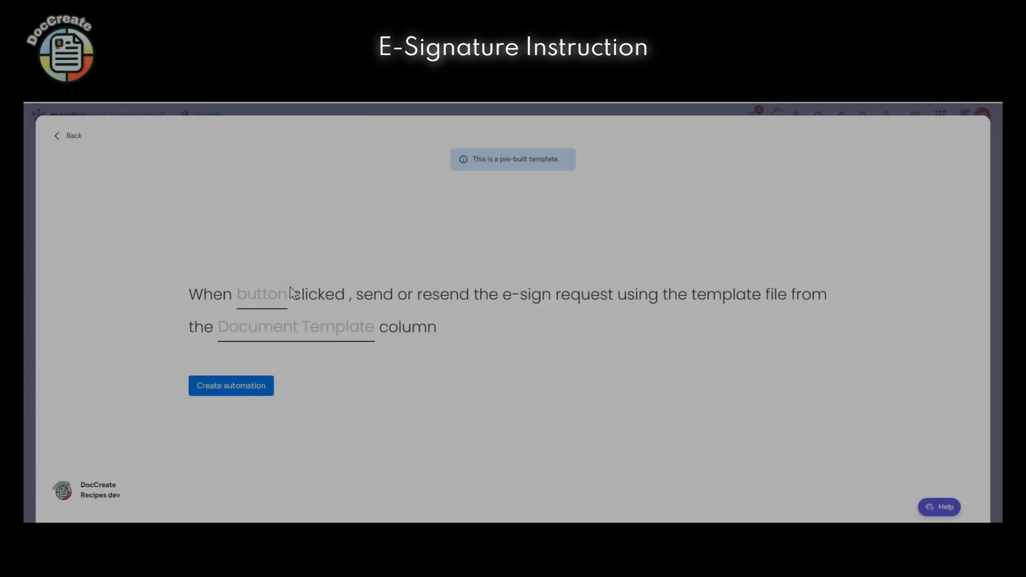
# Add a new Button column and set it as the recipe's trigger column
pyautogui.click(272, 294)
pyautogui.click(274, 342)
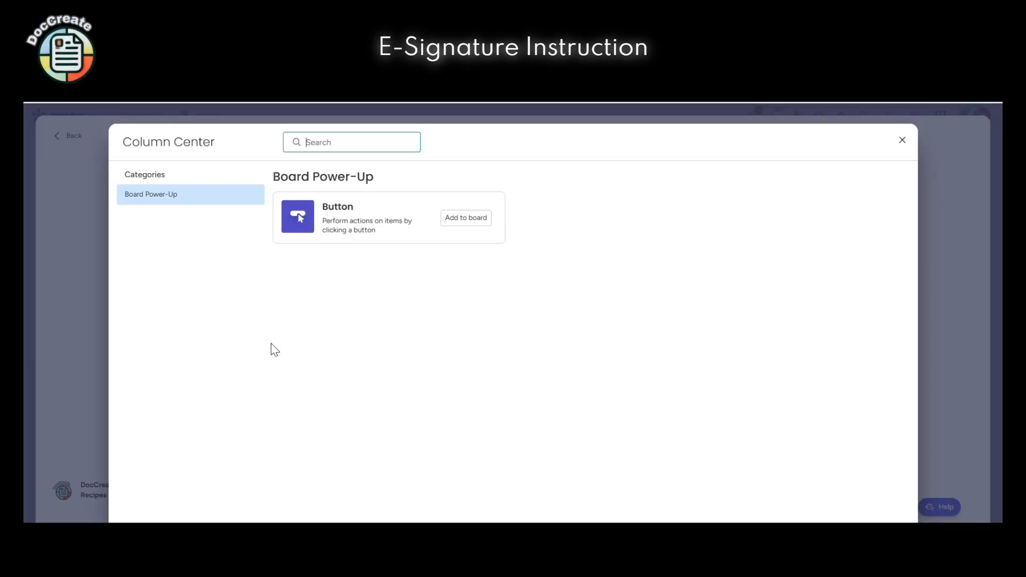
pyautogui.click(455, 222)
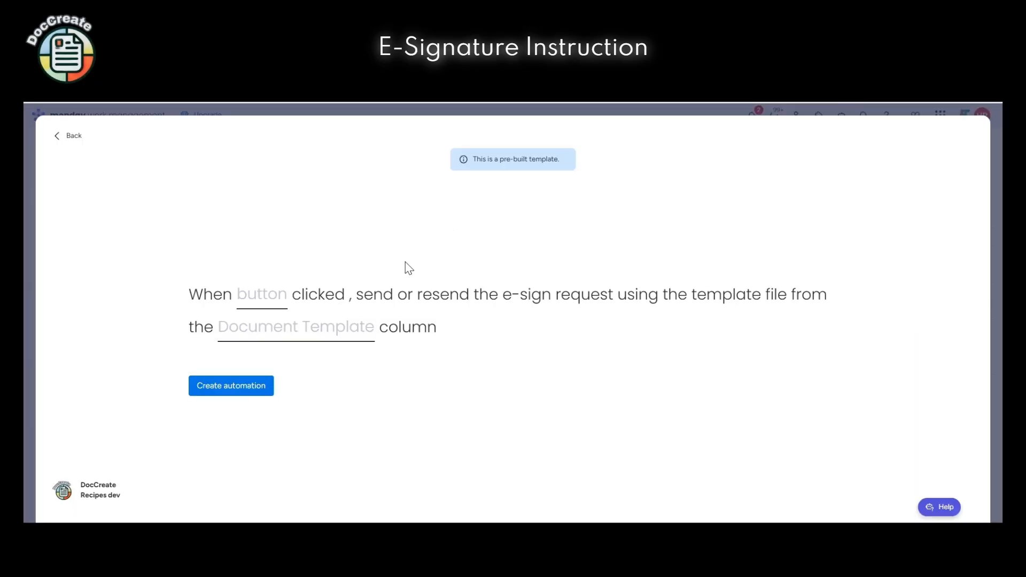
pyautogui.click(270, 305)
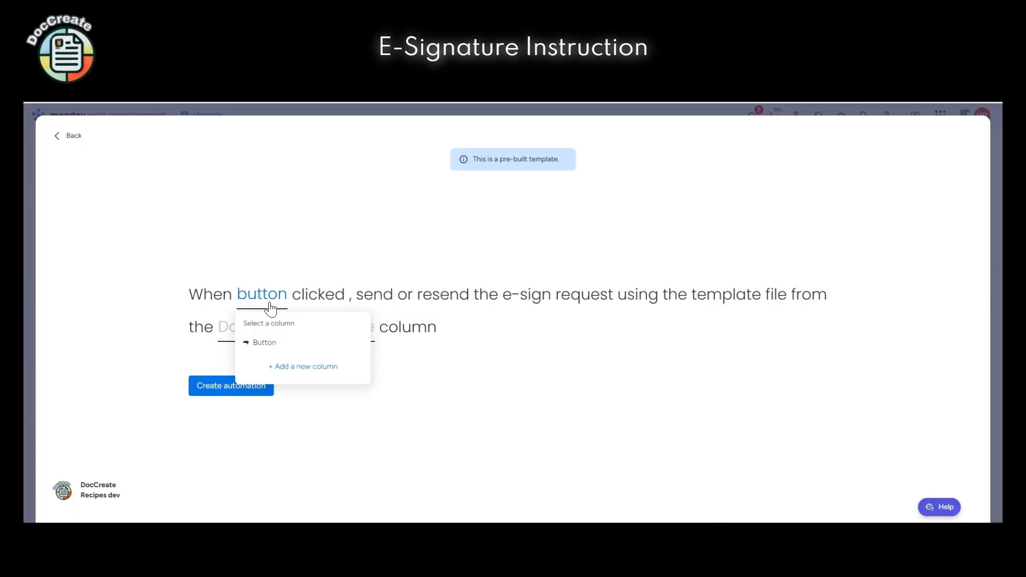
pyautogui.click(271, 345)
# Add a Files column as the Document Template column, then create the e-sign automation
pyautogui.click(271, 336)
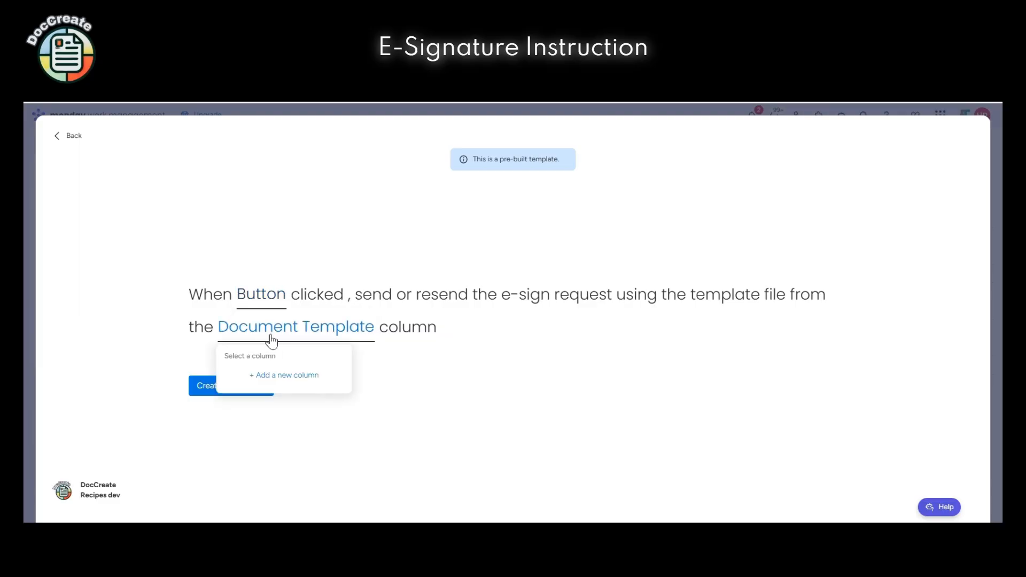
pyautogui.click(277, 376)
pyautogui.click(464, 217)
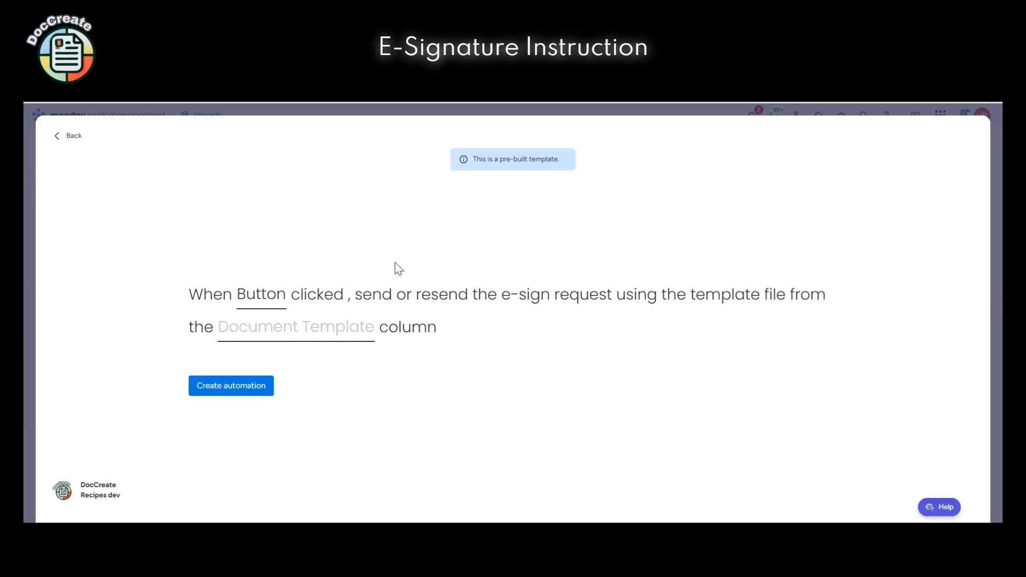
pyautogui.click(293, 336)
pyautogui.click(281, 372)
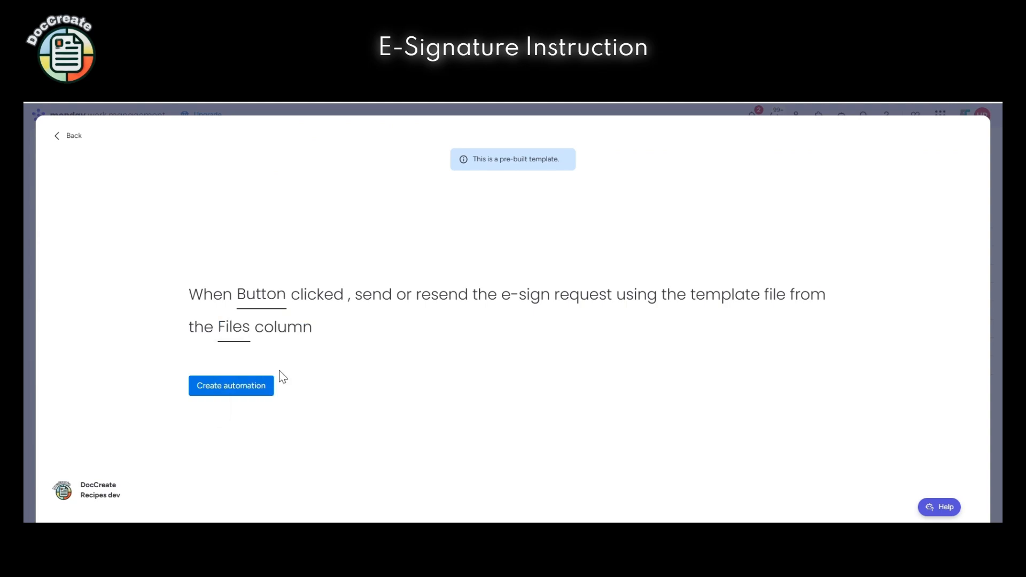
pyautogui.click(262, 387)
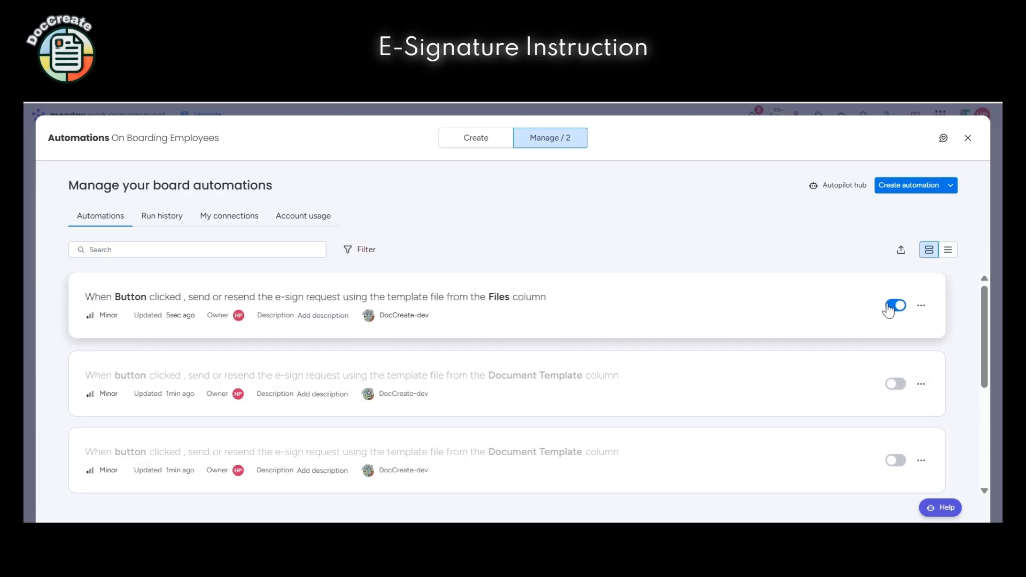
pyautogui.click(968, 138)
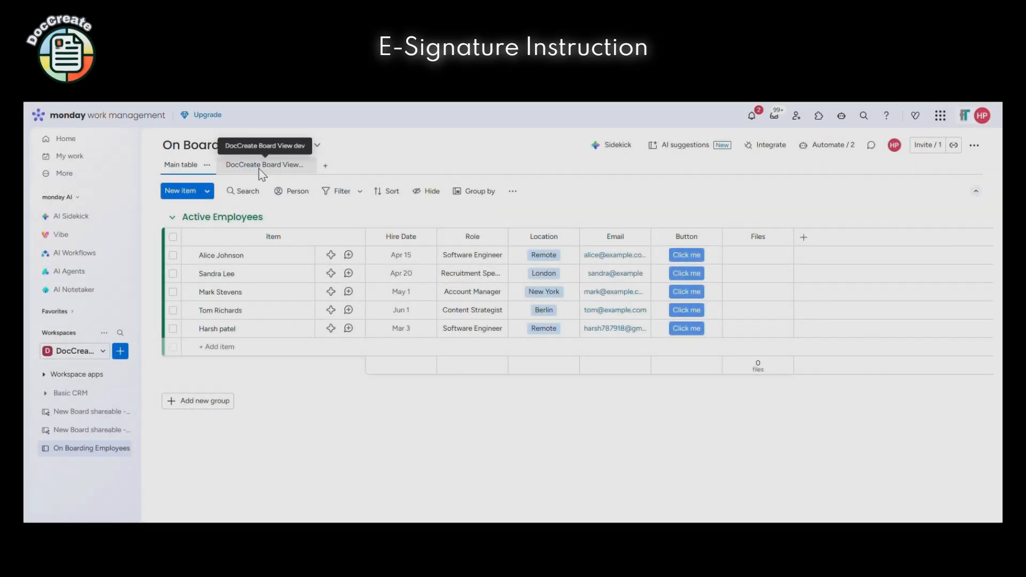
# In DocCreate Board View, set templates to come from the Files column and show the Placeholder List
pyautogui.click(259, 169)
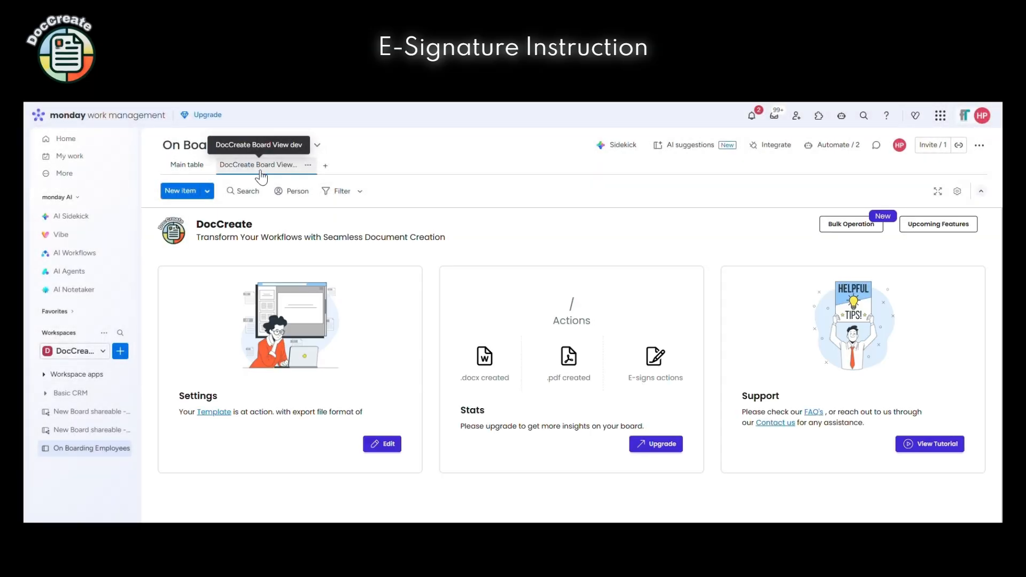
pyautogui.click(390, 440)
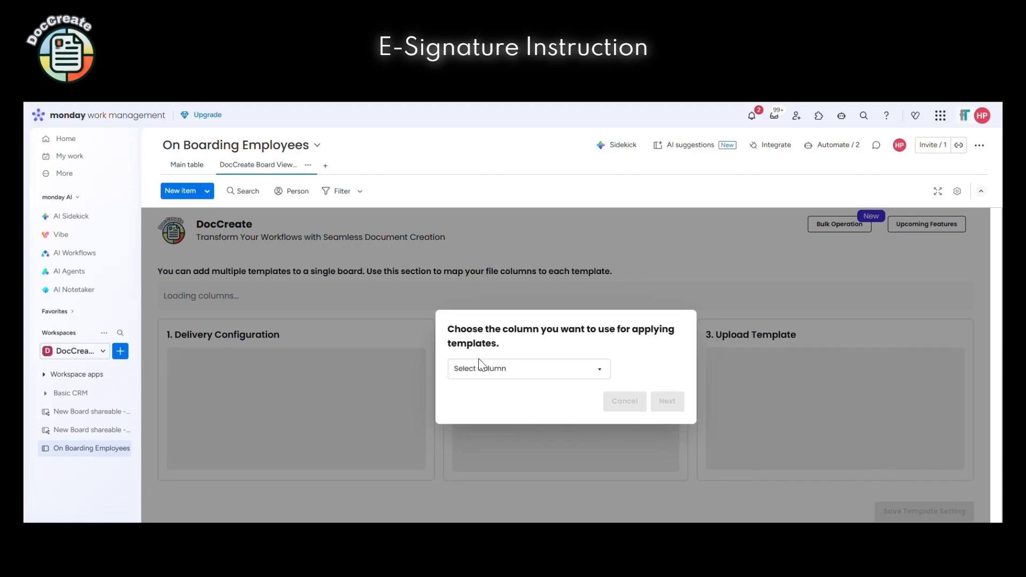
pyautogui.click(477, 372)
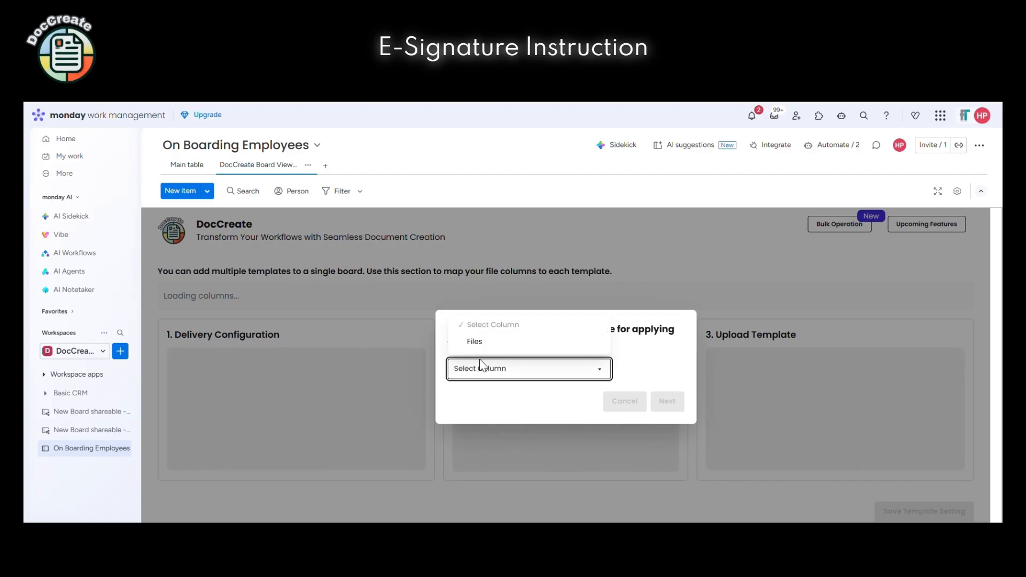
pyautogui.click(475, 343)
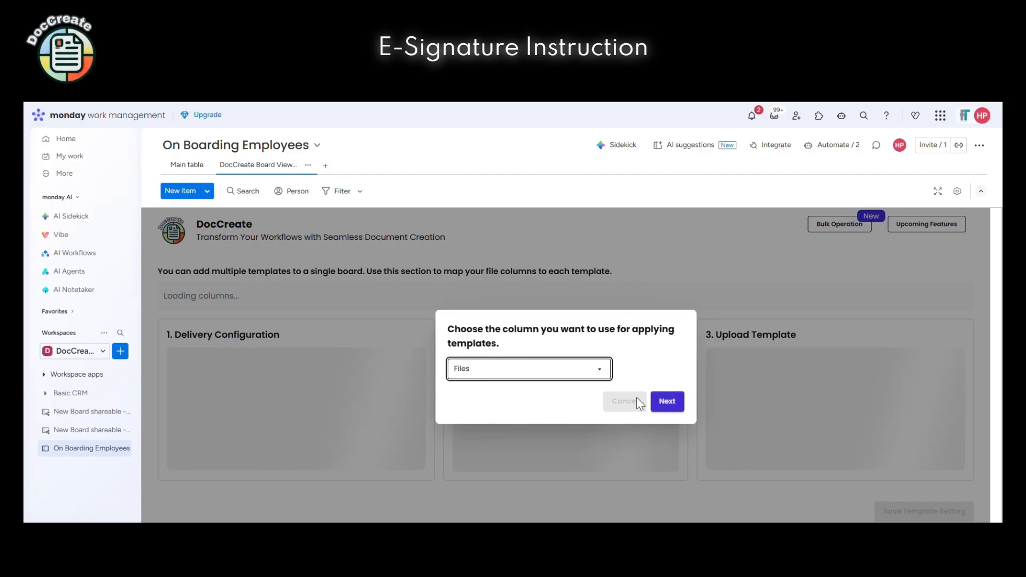
pyautogui.click(663, 402)
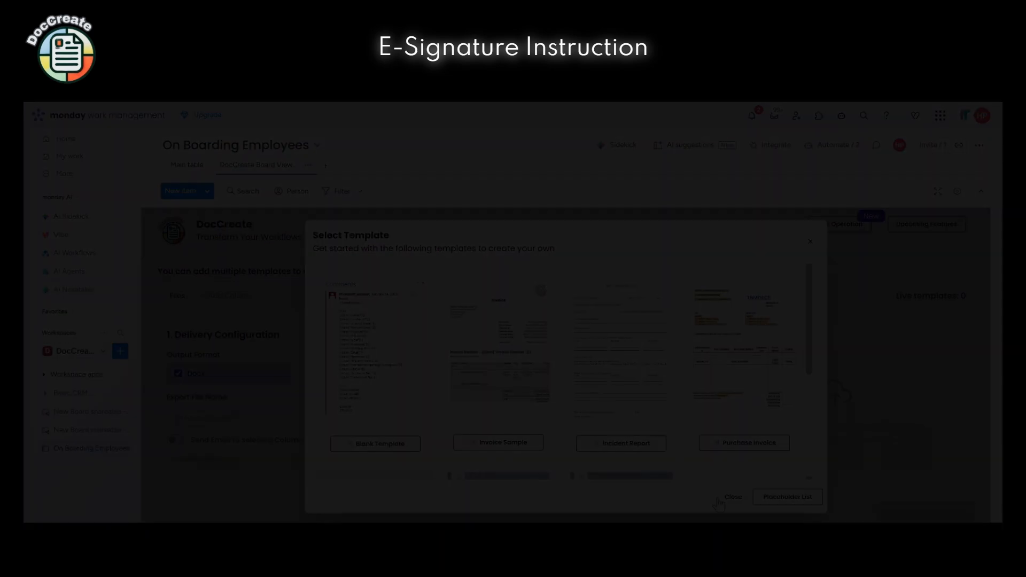
pyautogui.click(721, 499)
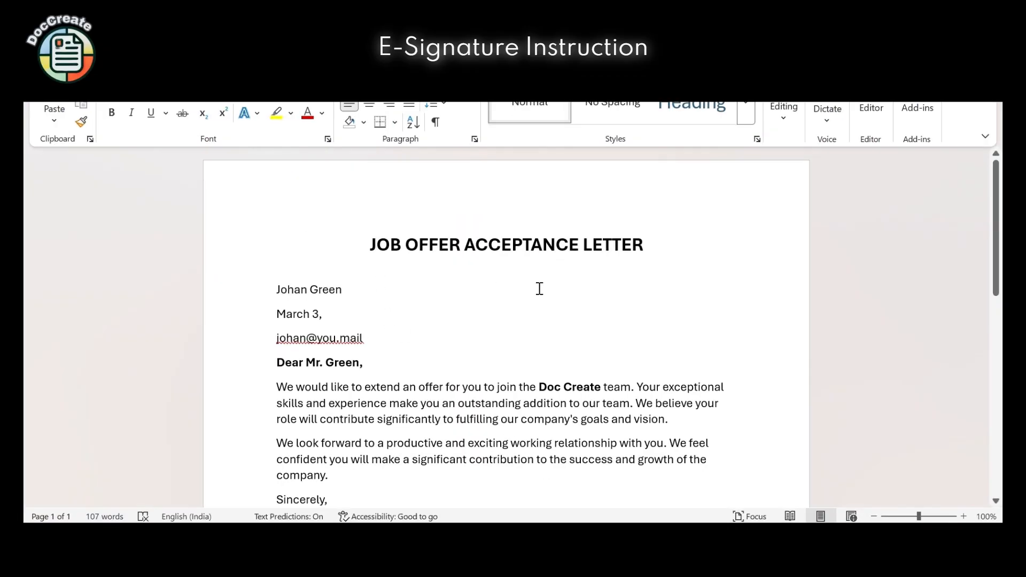
pyautogui.scroll(-1, 545, 373)
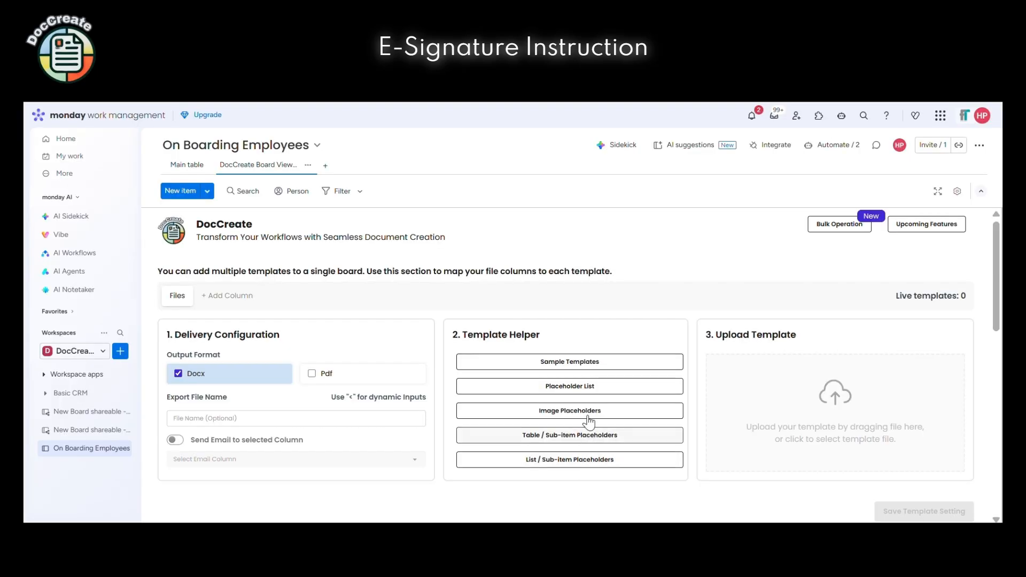
pyautogui.click(578, 392)
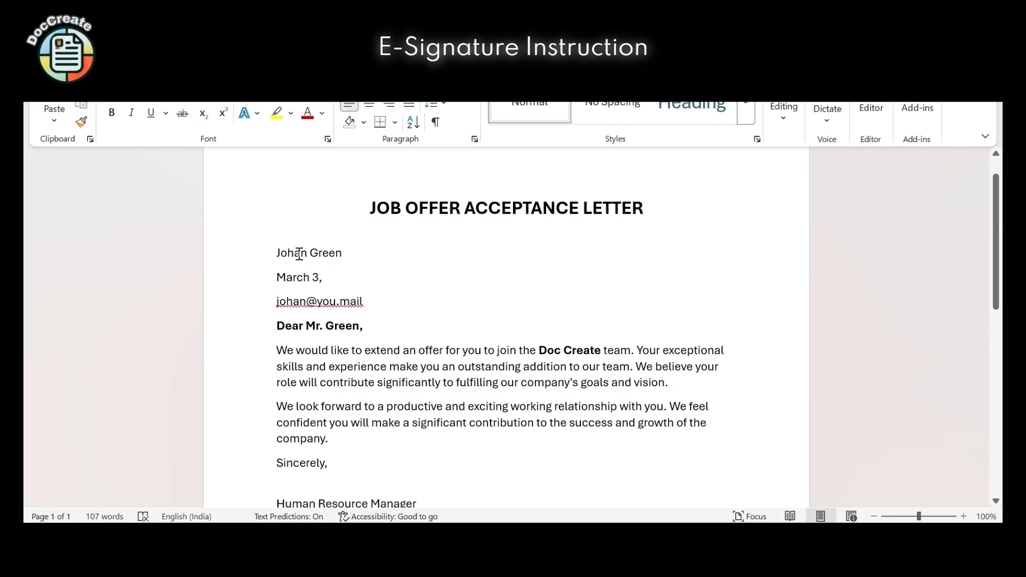
# Replace the recipient name line in the letter with the {{Item.name}} placeholder
pyautogui.doubleClick(288, 253)
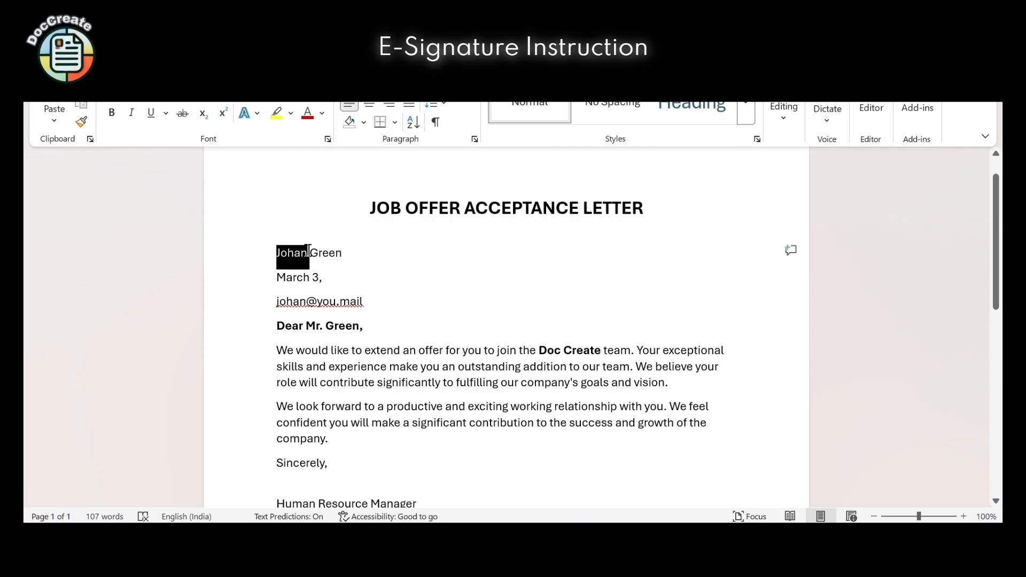
pyautogui.moveTo(309, 249); pyautogui.dragTo(319, 256)
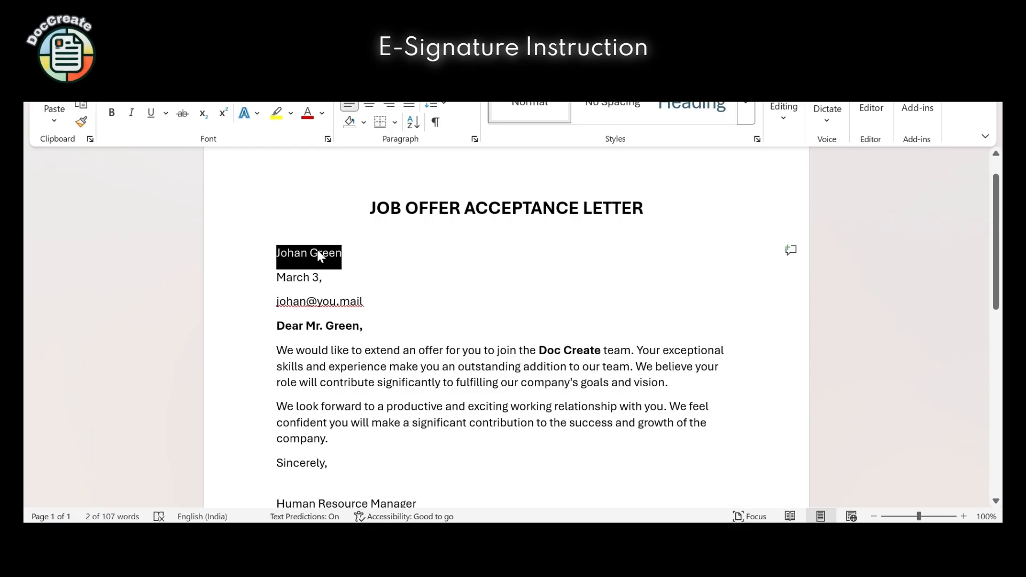
pyautogui.write('{{Item.name}}')
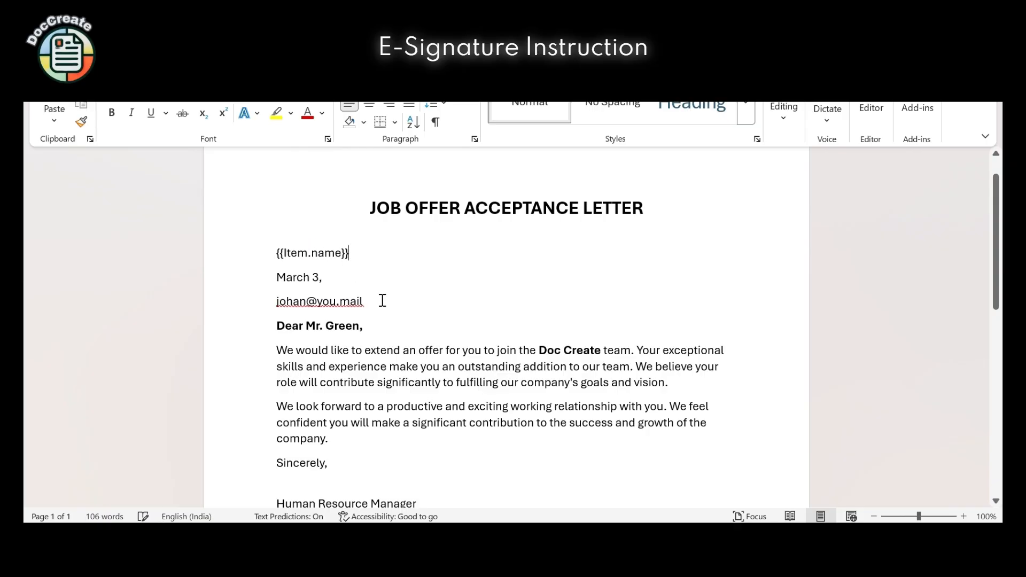
# Copy {{Item.hiredate}} and paste it over 'March 3' on the letter's date line
pyautogui.click(570, 535)
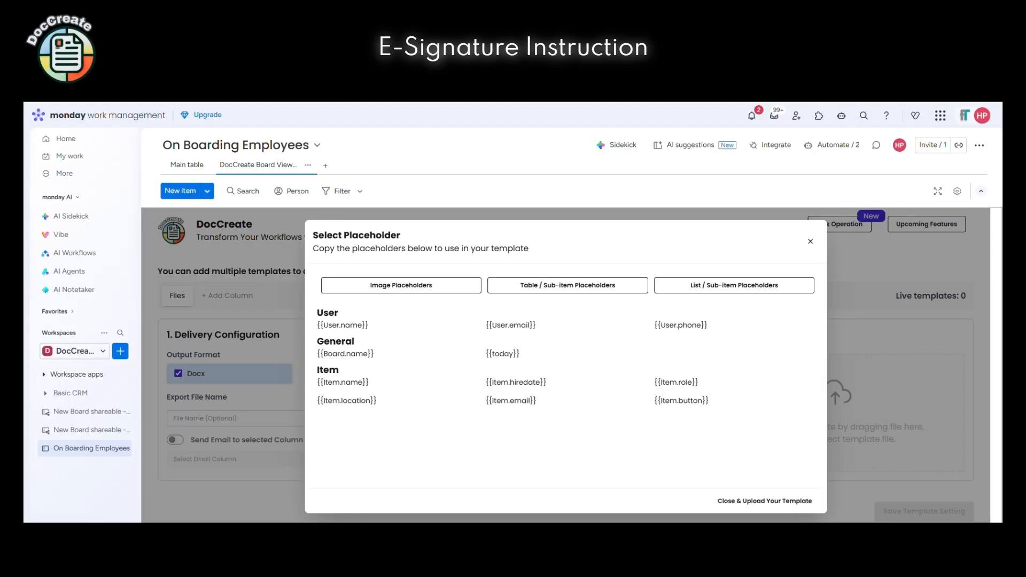
pyautogui.moveTo(431, 358)
pyautogui.click(556, 383)
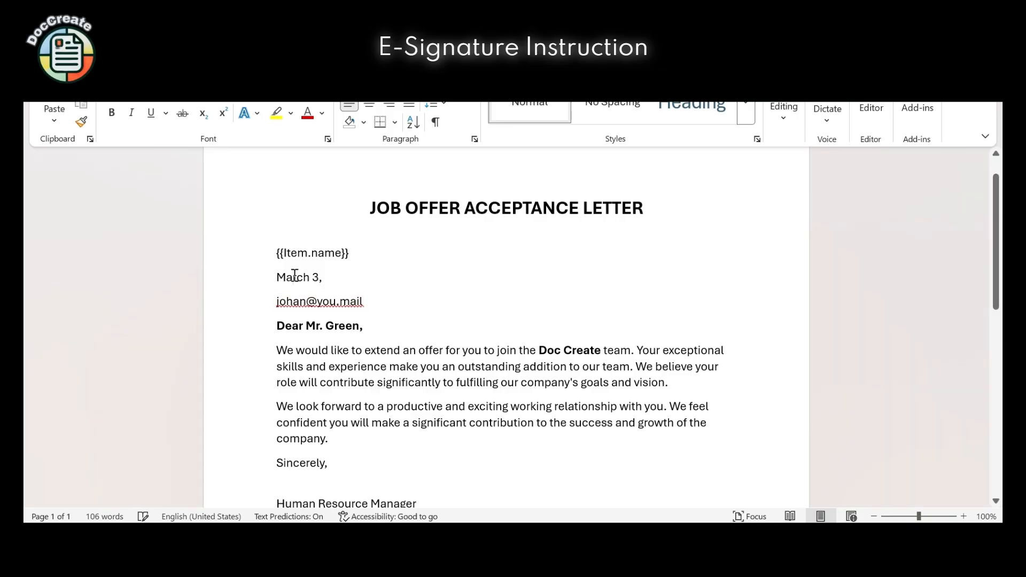
pyautogui.doubleClick(295, 276)
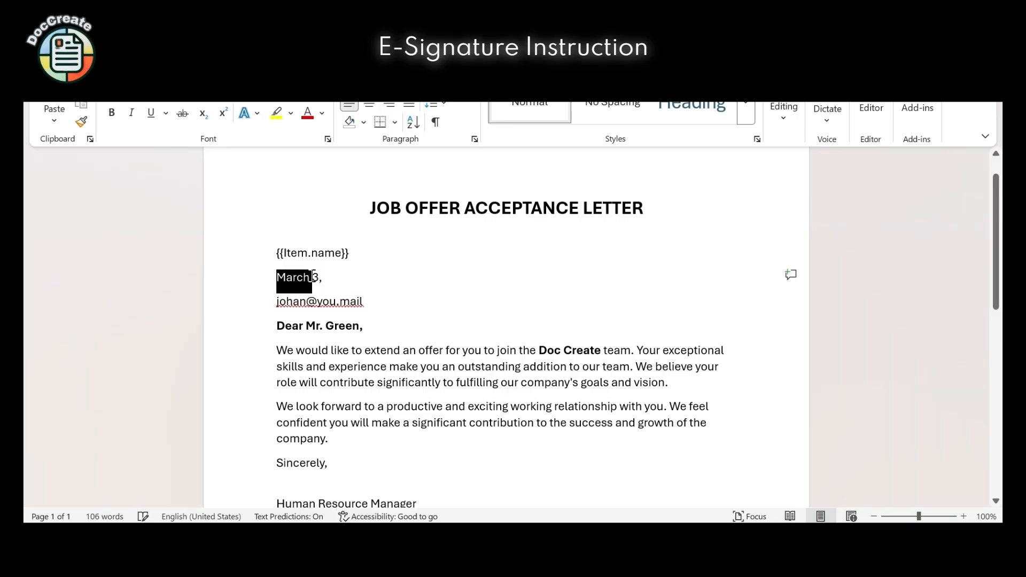
pyautogui.moveTo(316, 276); pyautogui.dragTo(319, 276)
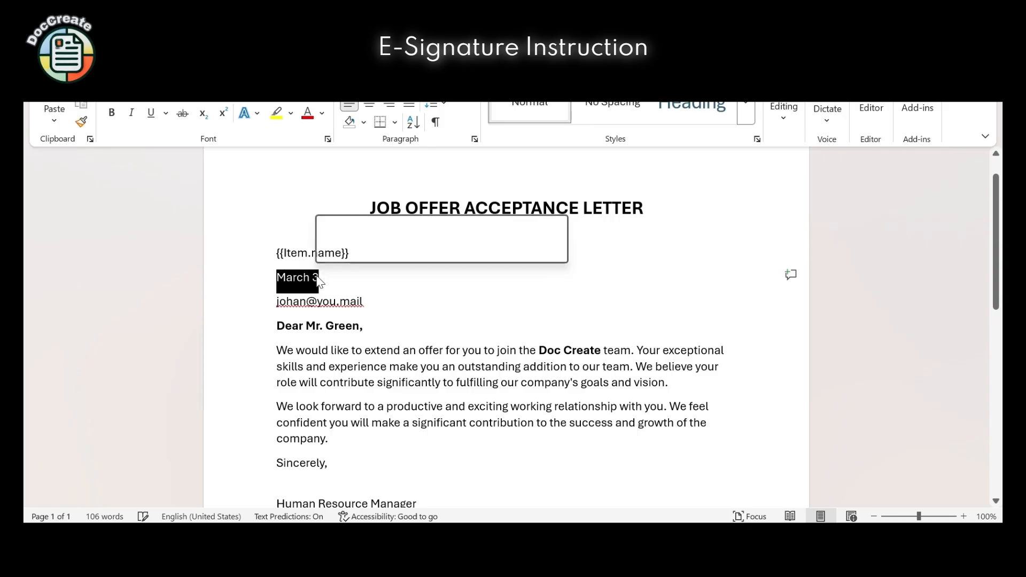
pyautogui.hotkey('ctrl', 'v')
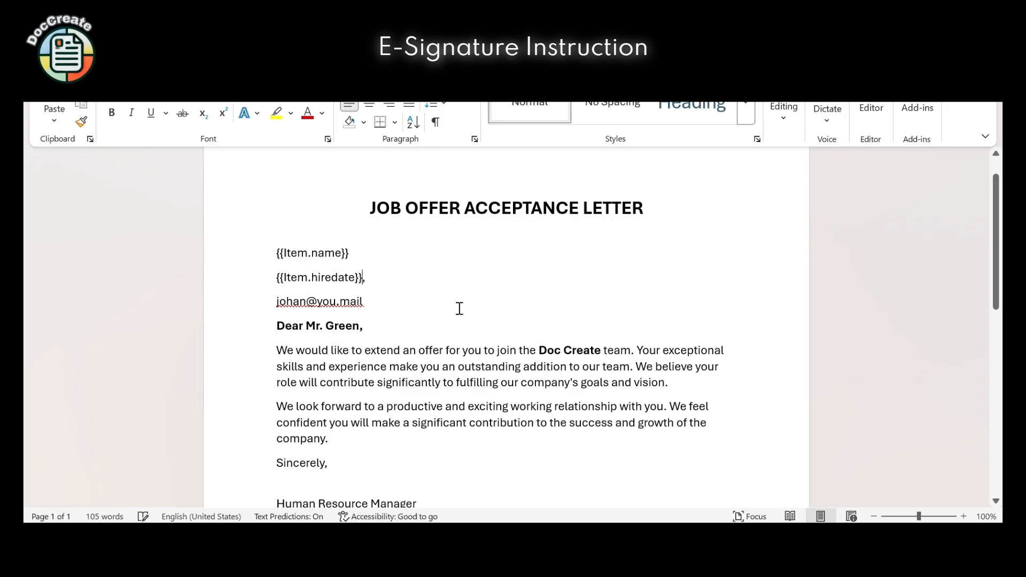
pyautogui.scroll(-3, 386, 416)
pyautogui.scroll(-1, 386, 415)
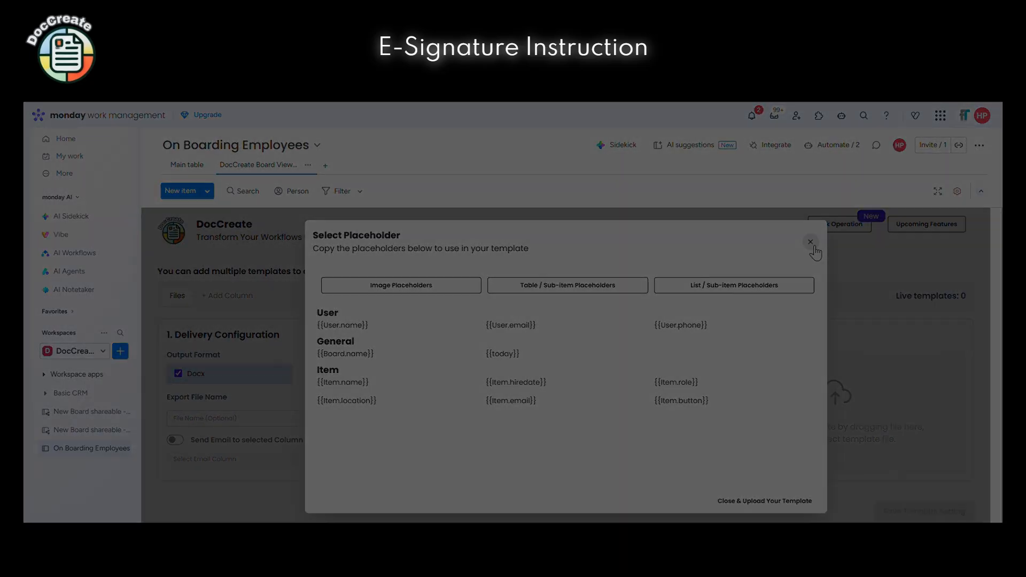
# Add an eSignature configuration tracking signing status in the E-Sign Status - Files column
pyautogui.click(811, 242)
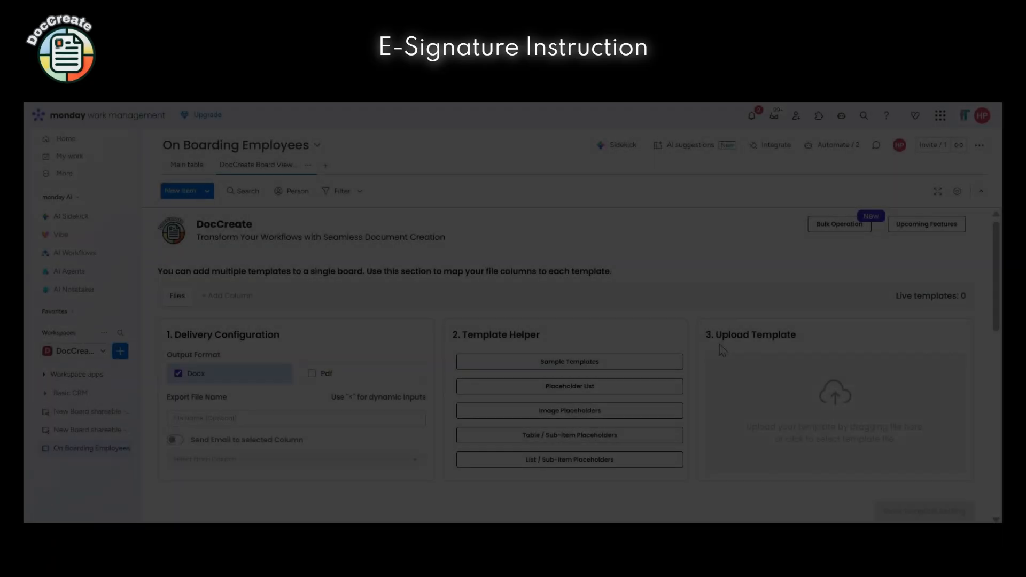
pyautogui.scroll(-3, 723, 351)
pyautogui.scroll(-6, 723, 351)
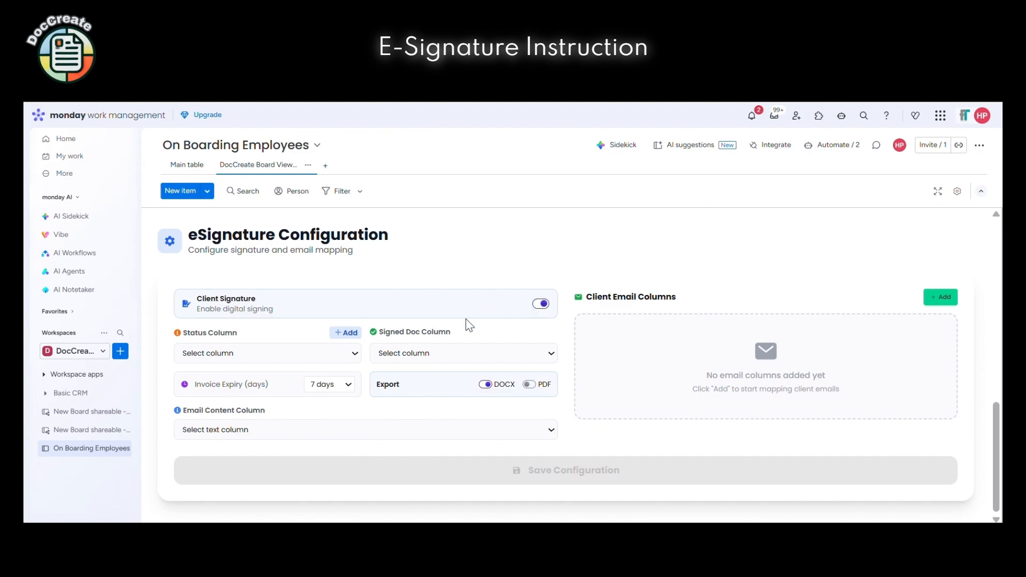
pyautogui.click(329, 350)
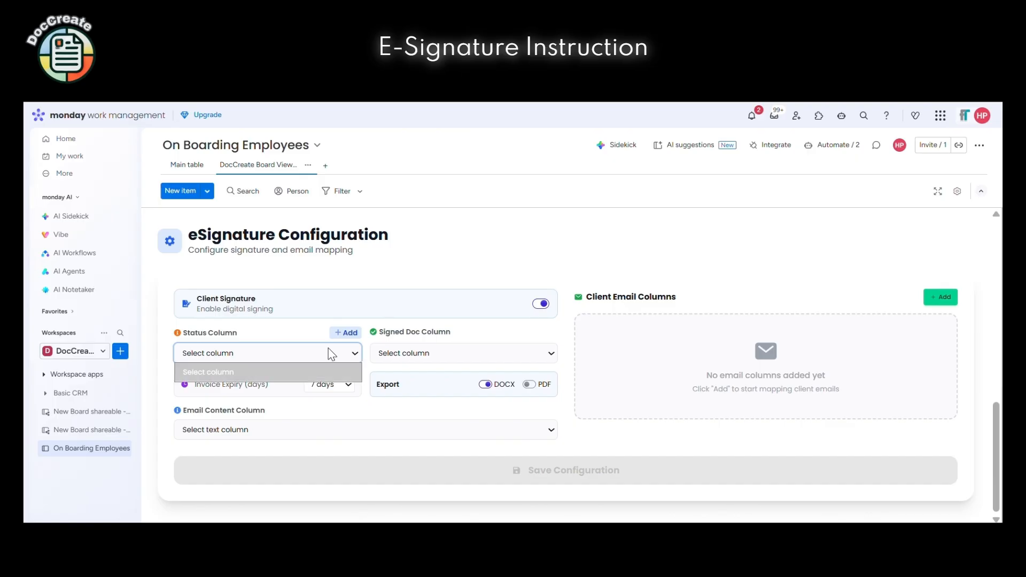
pyautogui.click(344, 333)
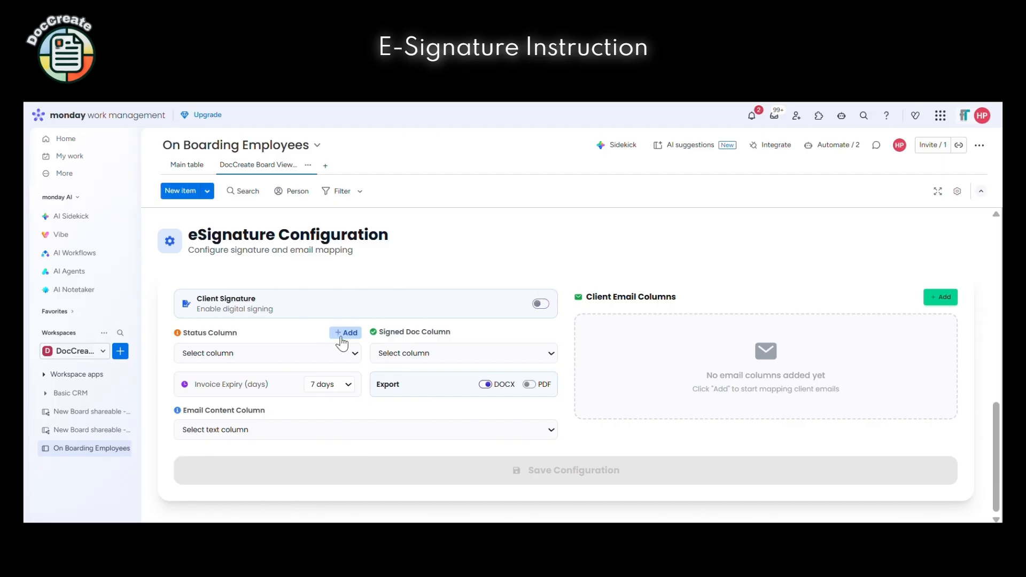
pyautogui.click(341, 355)
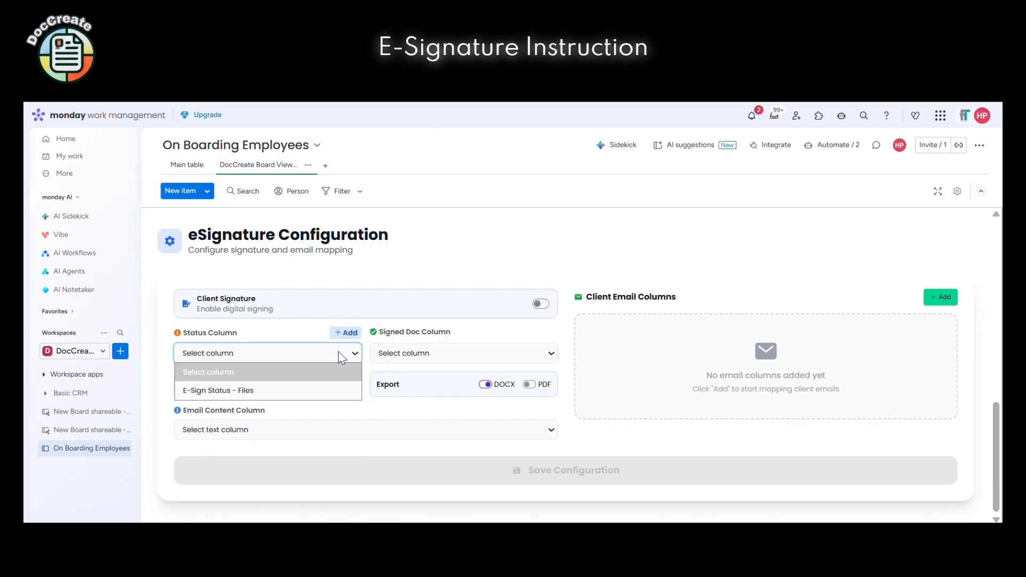
pyautogui.click(338, 386)
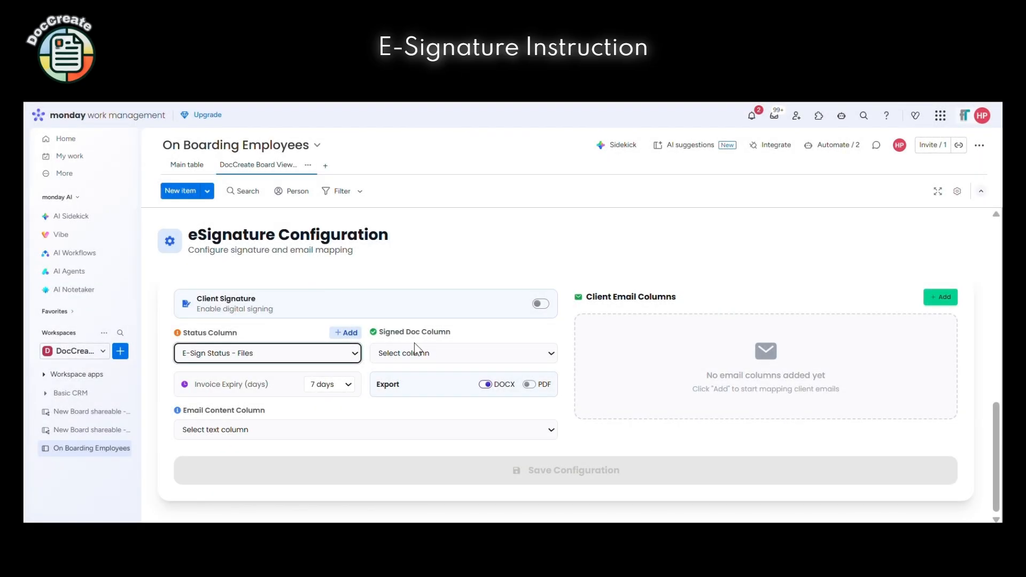
# Store signed documents in Files, set 1-day expiry, and enable PDF export
pyautogui.click(452, 354)
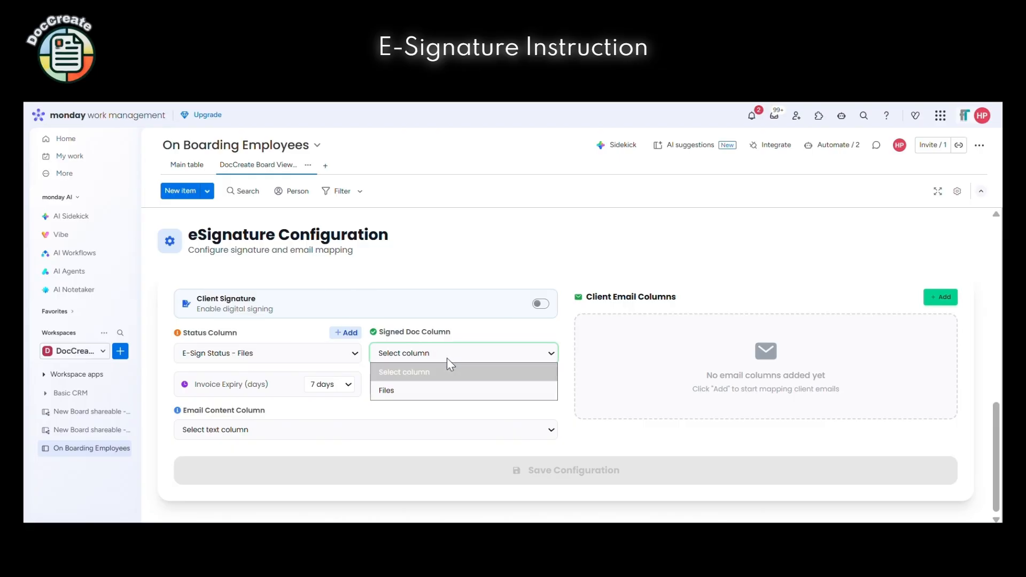
pyautogui.click(443, 387)
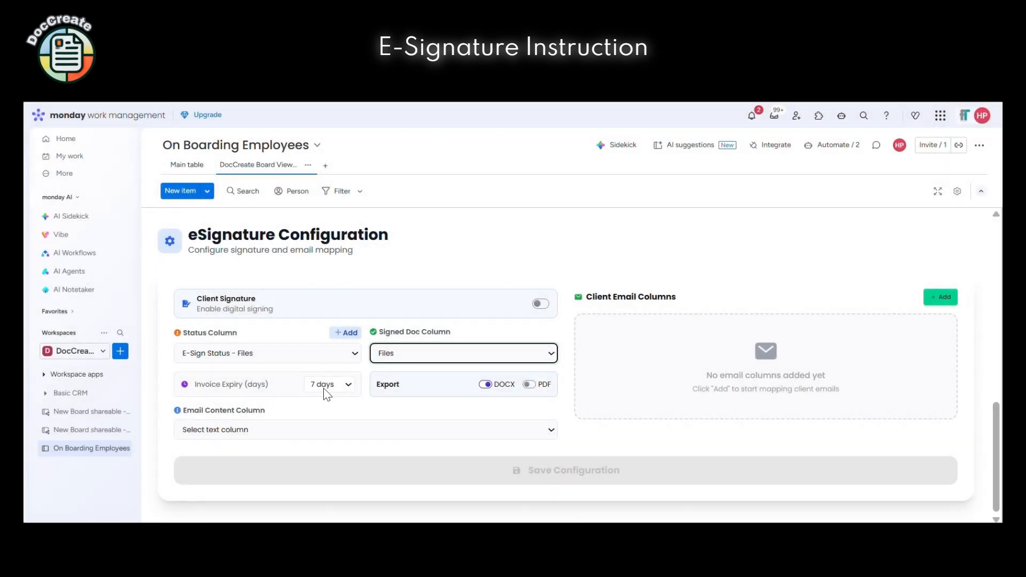
pyautogui.click(324, 390)
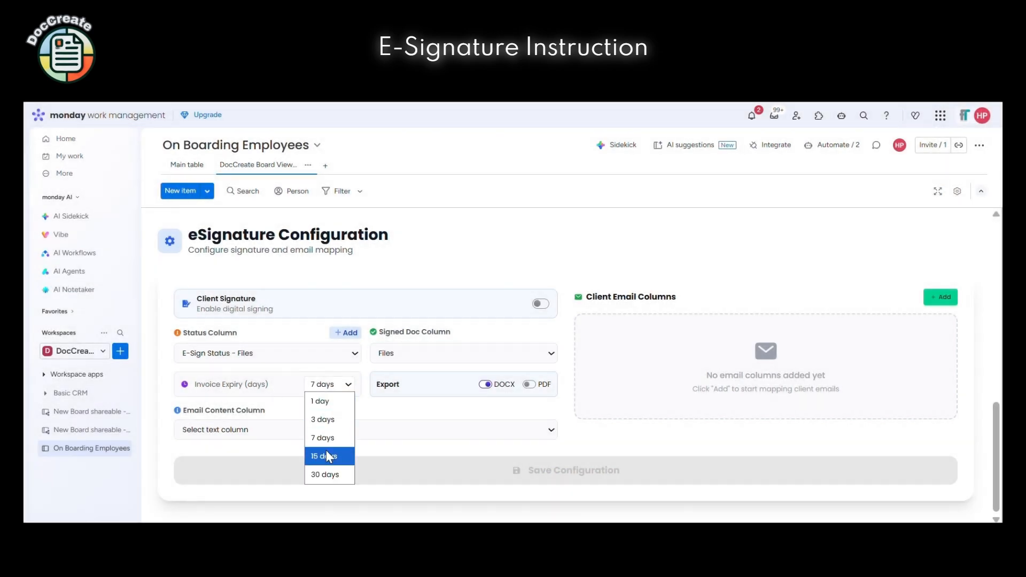
pyautogui.click(321, 401)
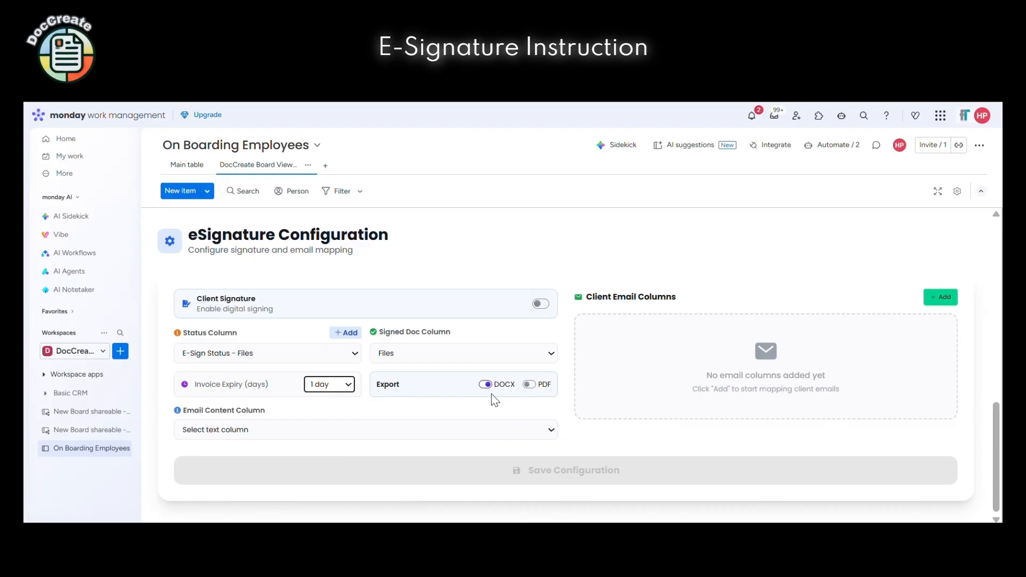
pyautogui.click(526, 387)
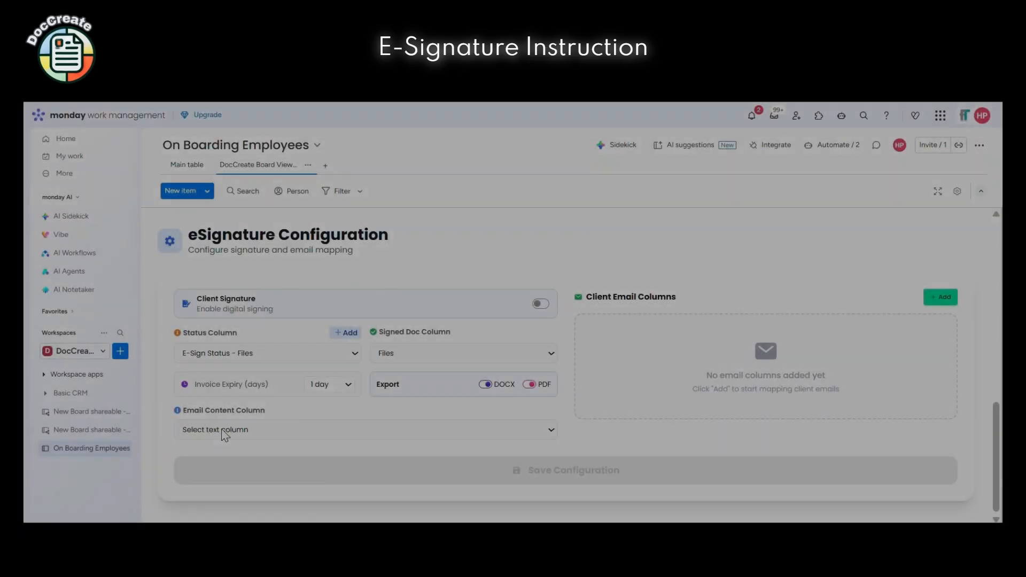
pyautogui.click(221, 431)
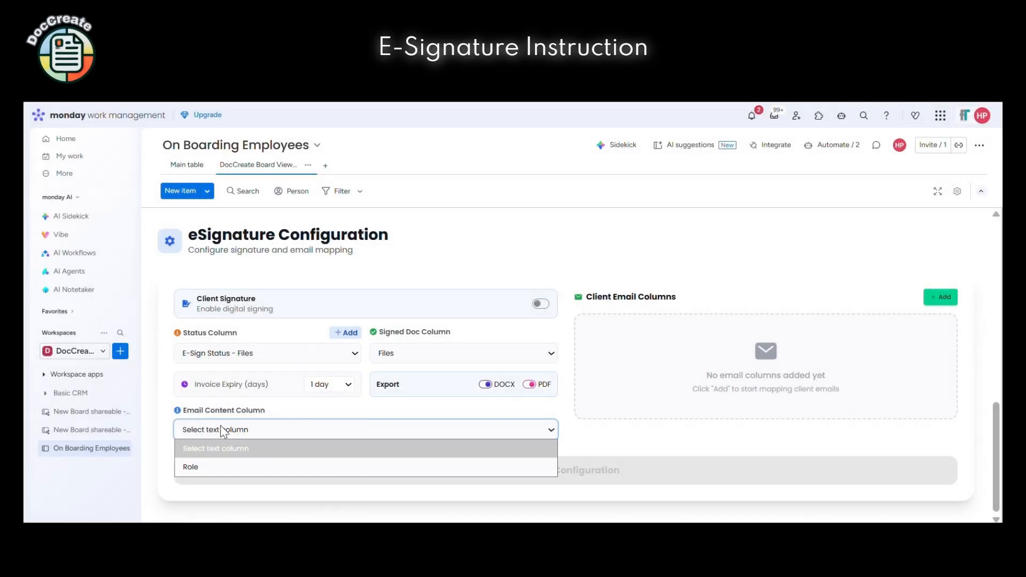
pyautogui.click(171, 171)
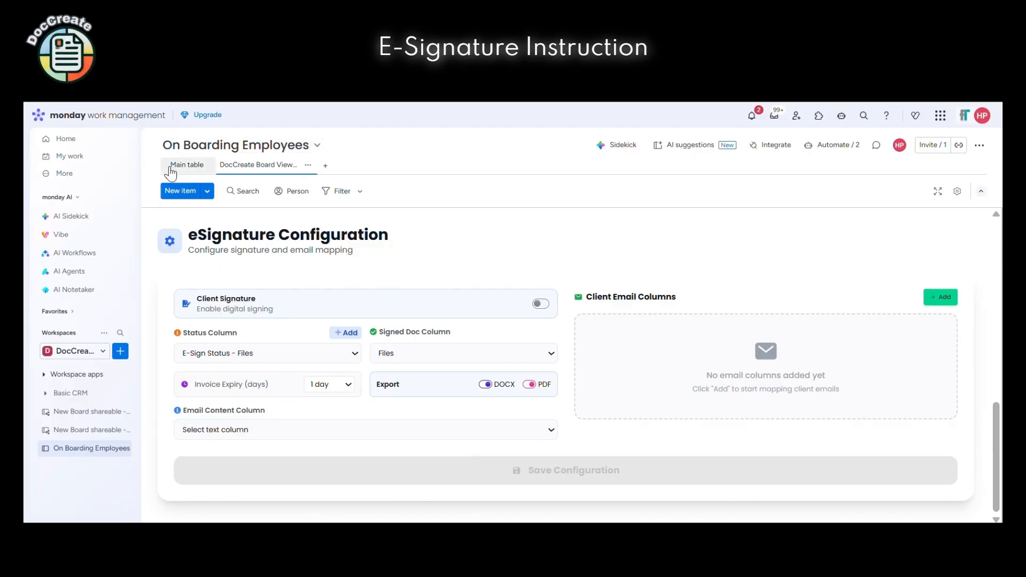
# Add a Text column to the board's Main table
pyautogui.click(171, 170)
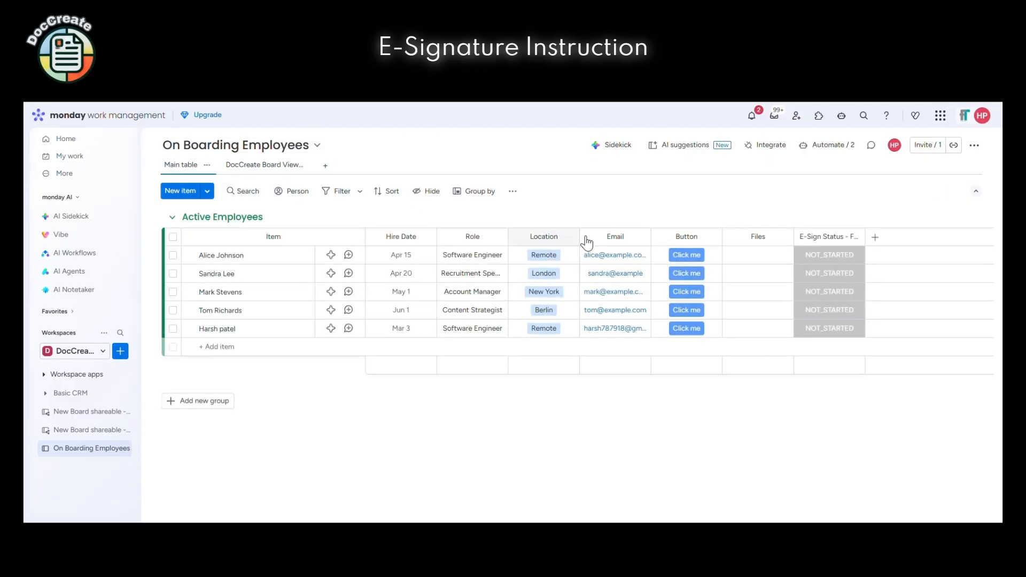
pyautogui.click(876, 241)
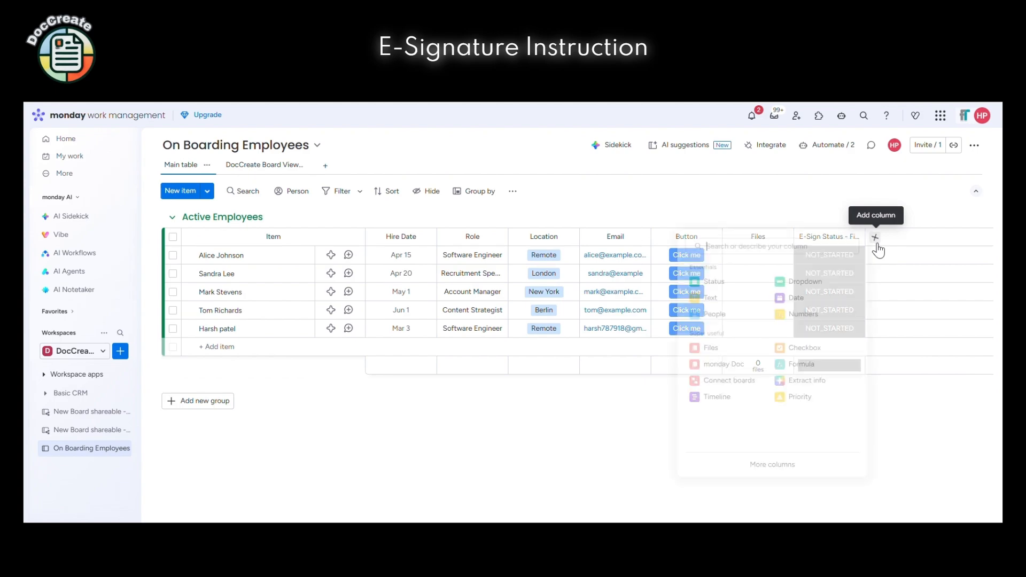
pyautogui.click(728, 303)
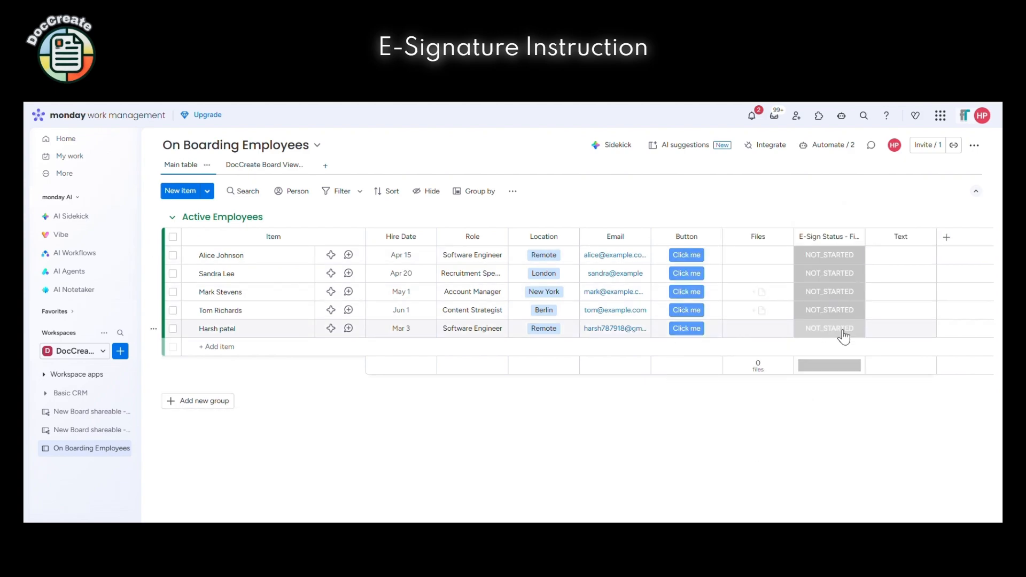
# Paste the Software Engineer offer message into the last employee's Text cell
pyautogui.click(906, 333)
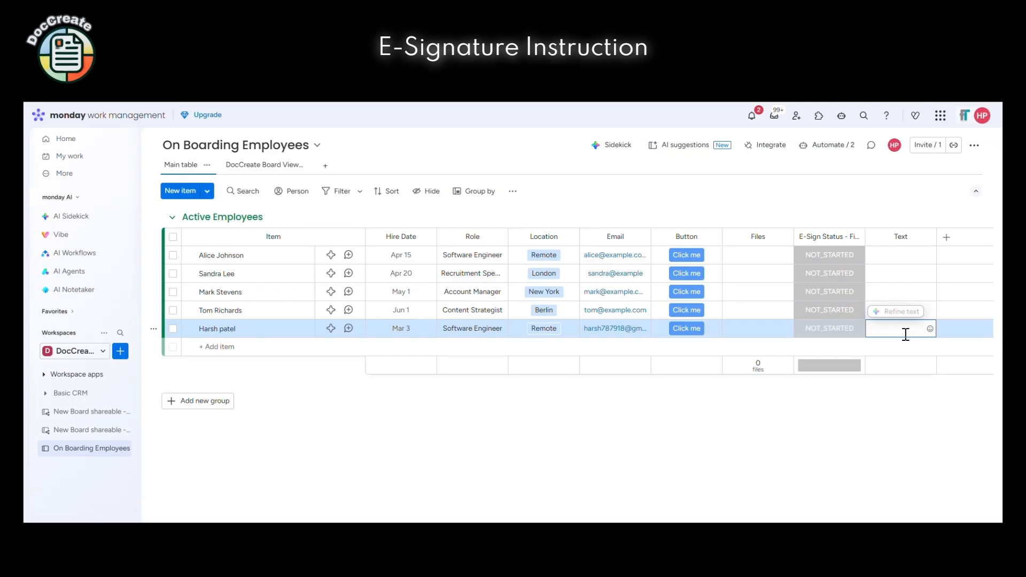
pyautogui.press('super+v')
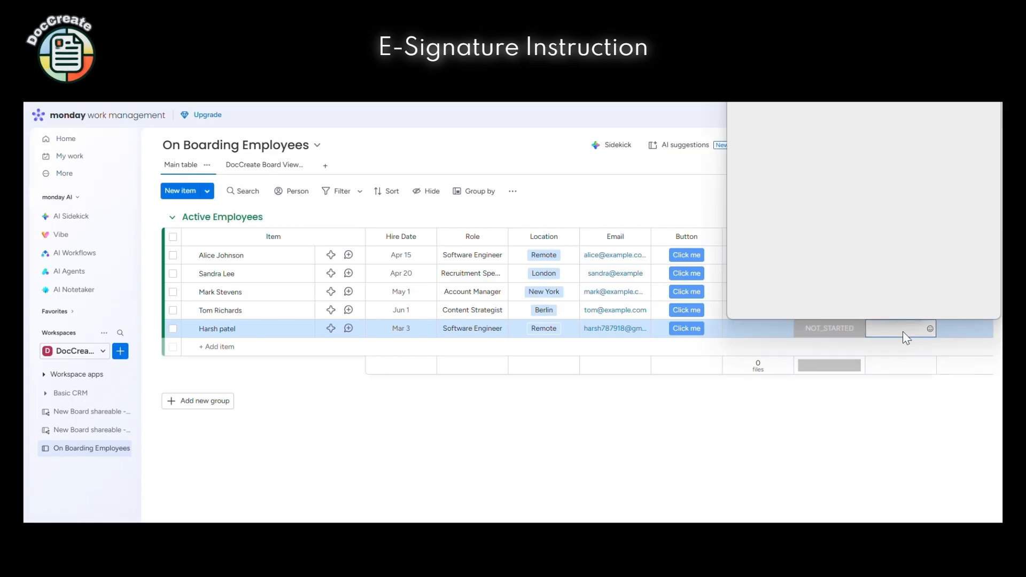
pyautogui.scroll(-8, 828, 192)
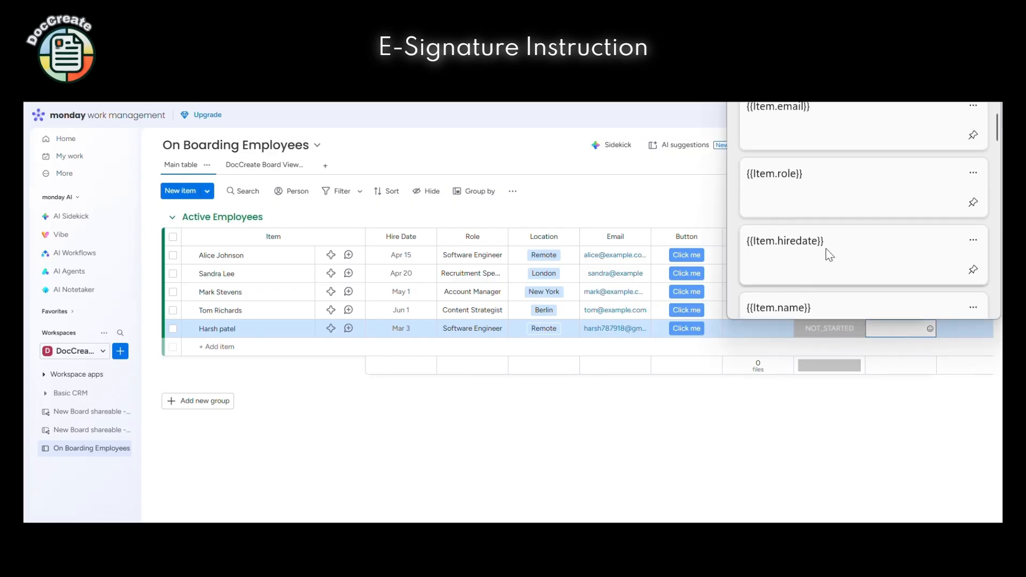
pyautogui.scroll(-10, 829, 255)
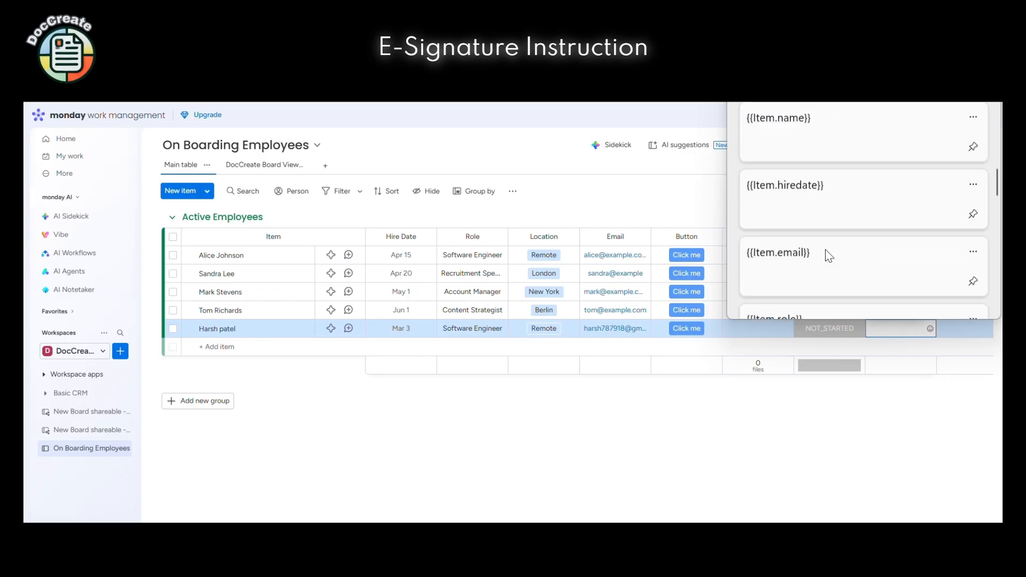
pyautogui.scroll(-6, 829, 256)
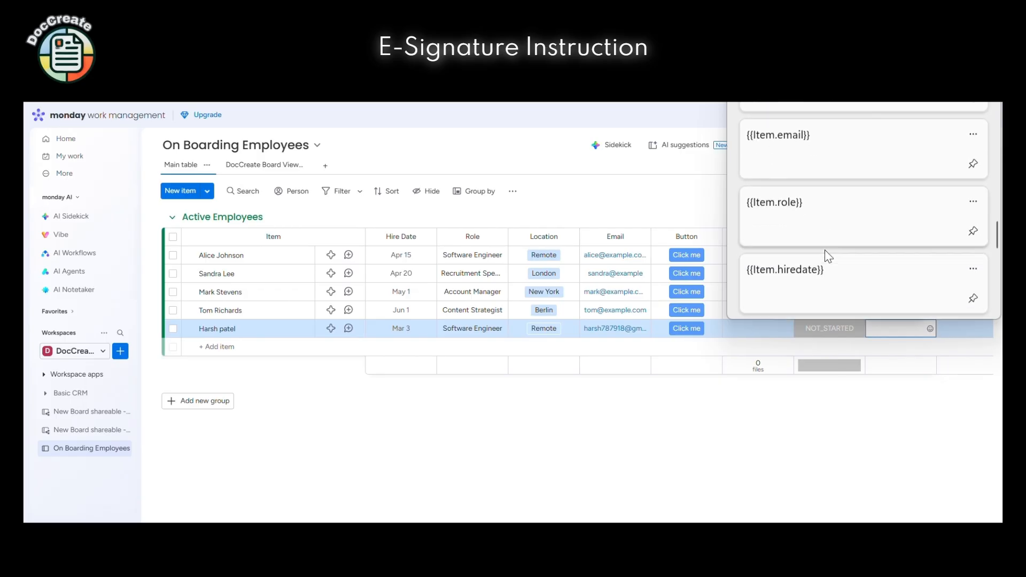
pyautogui.scroll(-3, 827, 251)
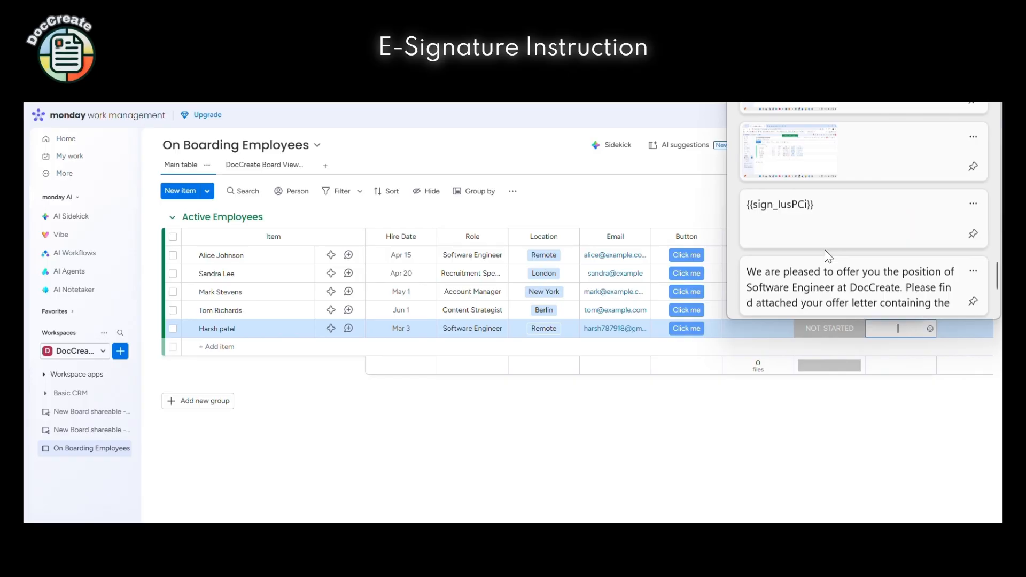
pyautogui.click(811, 278)
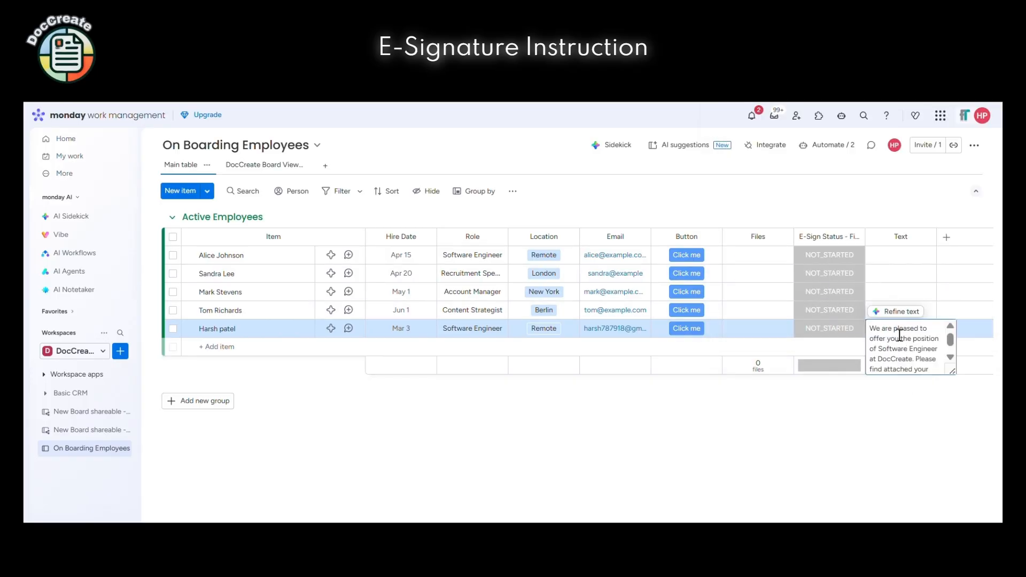
pyautogui.click(906, 384)
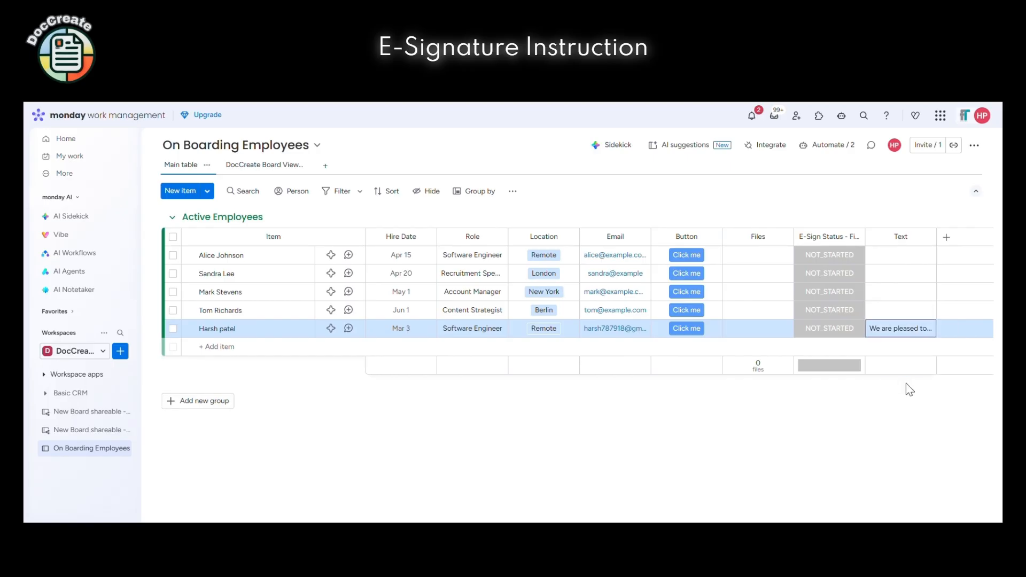
pyautogui.click(906, 384)
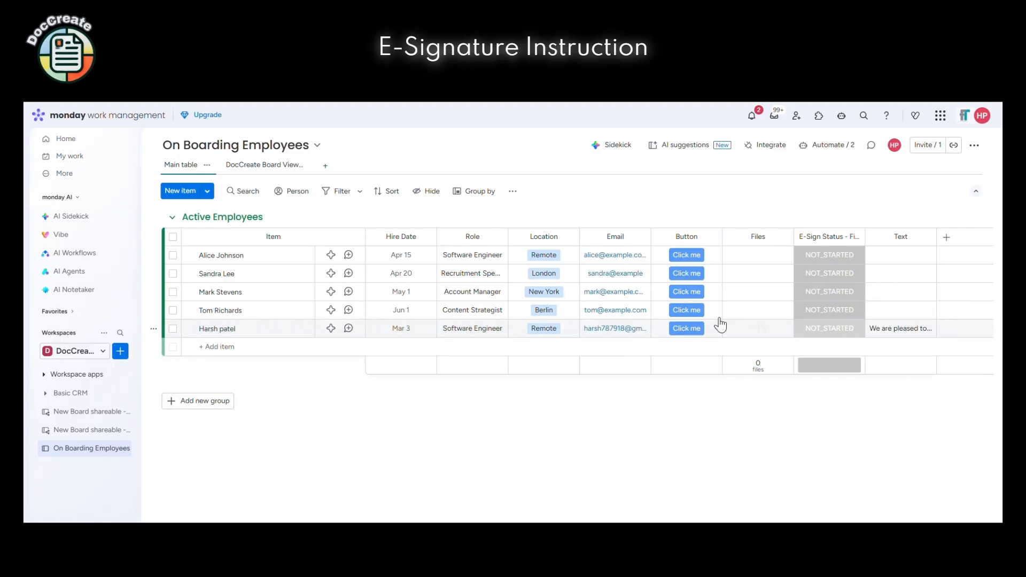
# Back in DocCreate Board View, use the Text column as the email content
pyautogui.click(274, 165)
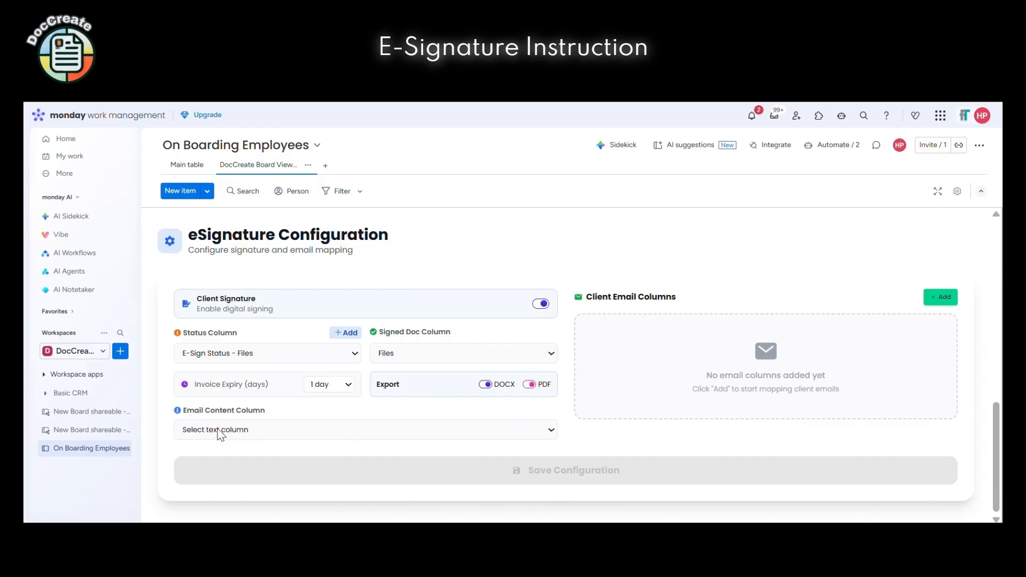
pyautogui.click(218, 430)
pyautogui.click(214, 486)
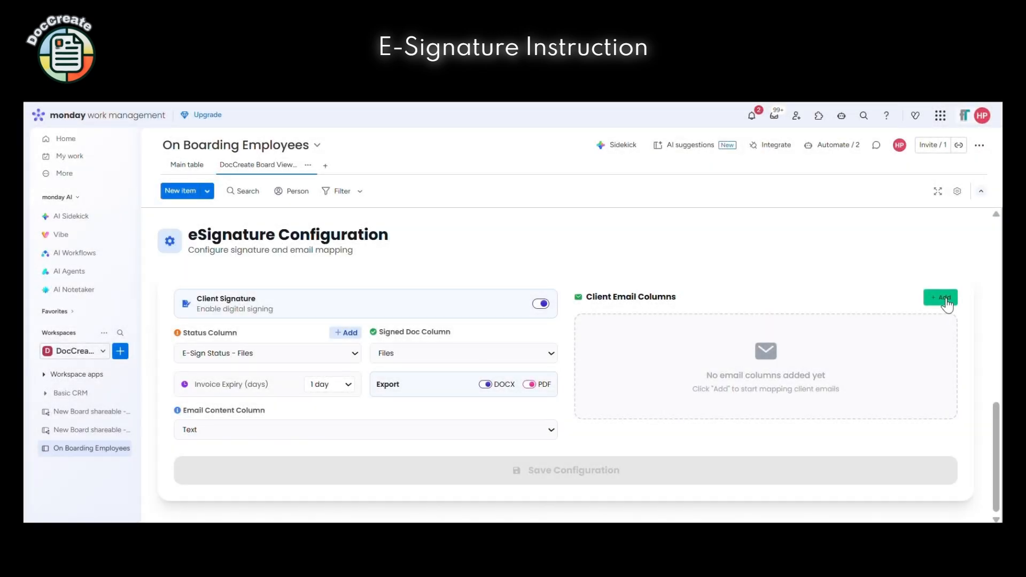
# Map the Email column as the client email column and save the configuration
pyautogui.click(944, 298)
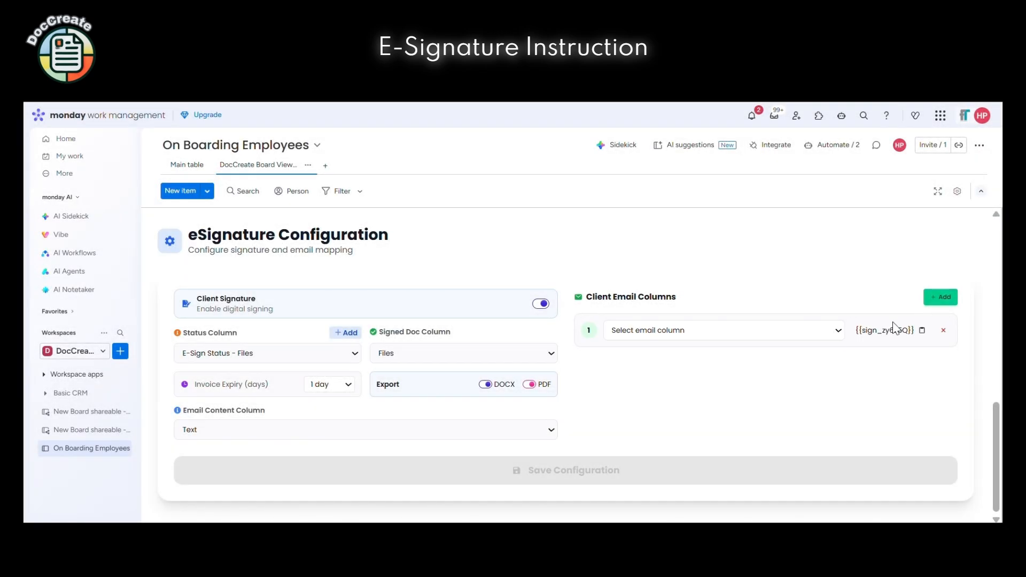
pyautogui.click(668, 338)
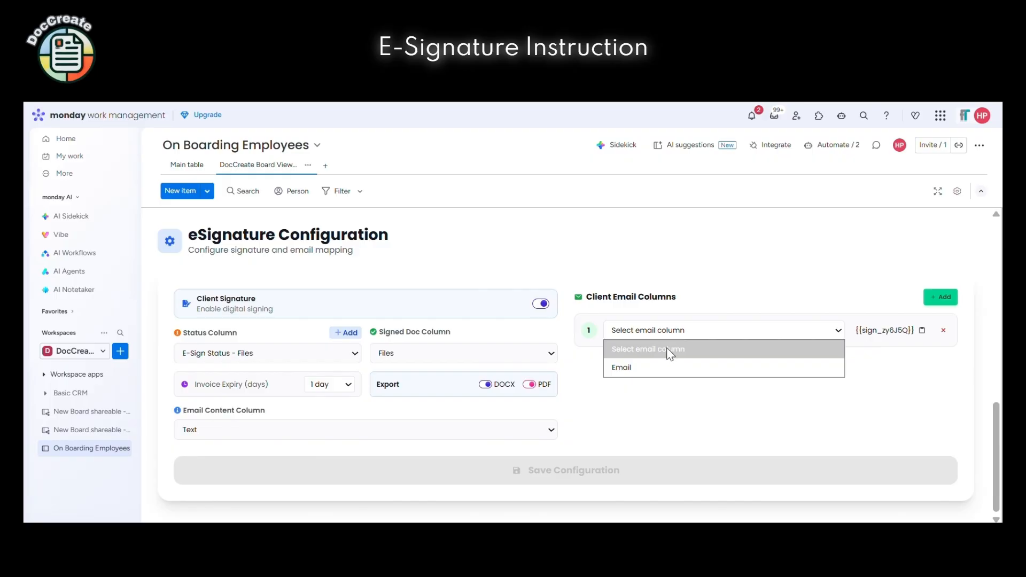
pyautogui.click(666, 367)
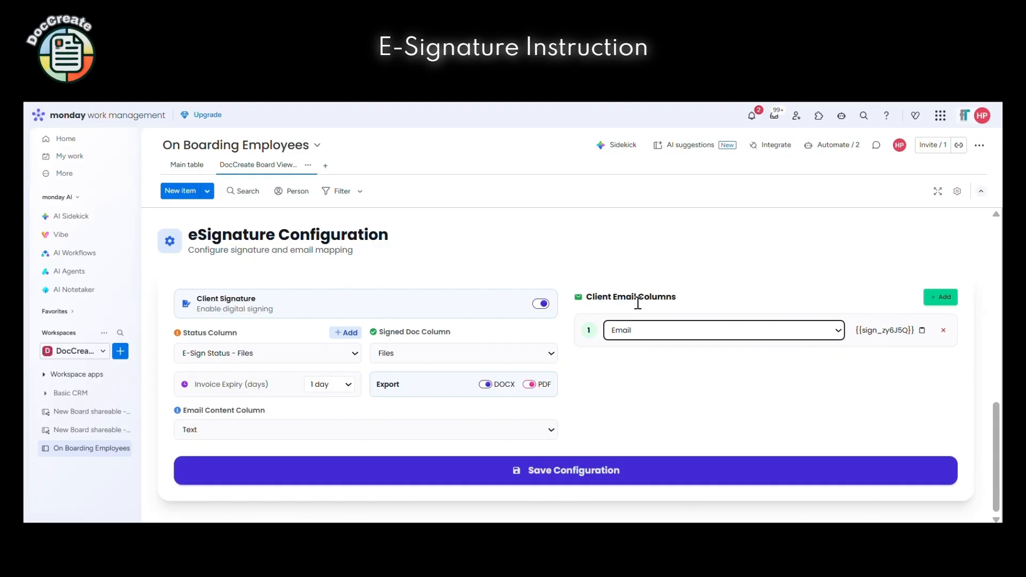
pyautogui.click(576, 477)
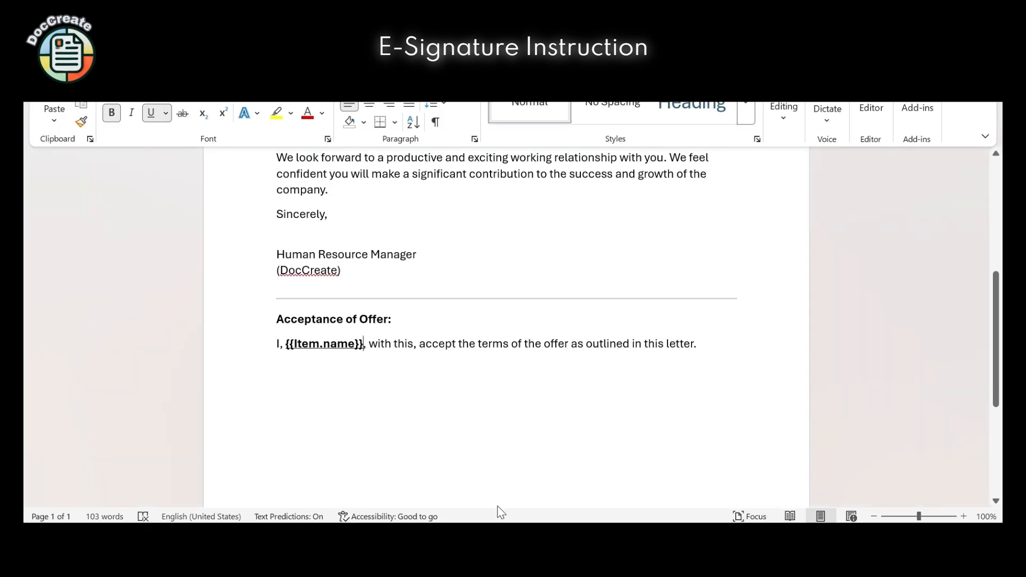
# Paste {{sign_zy6J5Q}} below the acceptance sentence and drag Offer Letter.docx into DocCreate
pyautogui.click(313, 378)
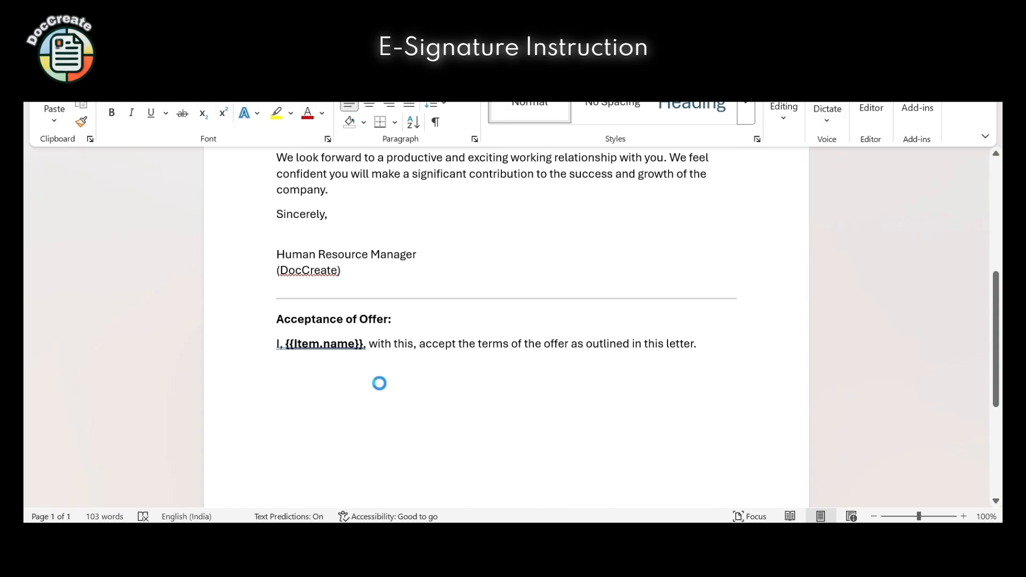
pyautogui.write('{{sign_zy6J5Q}}')
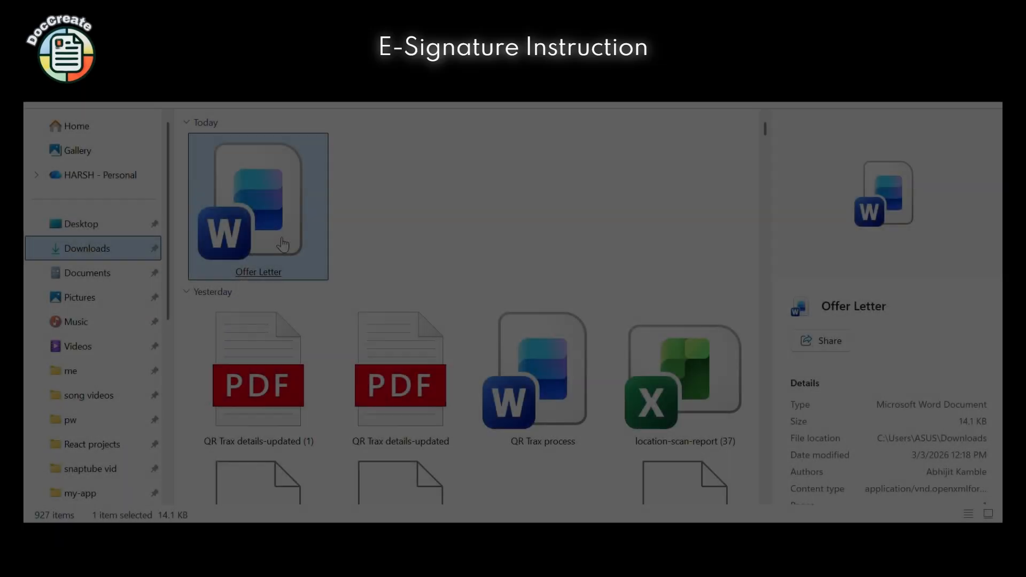
pyautogui.moveTo(257, 214); pyautogui.dragTo(836, 408)
# Save the DocCreate template settings with Offer Letter.docx uploaded as the template
pyautogui.scroll(10, 645, 403)
pyautogui.scroll(3, 646, 403)
pyautogui.scroll(-2, 856, 413)
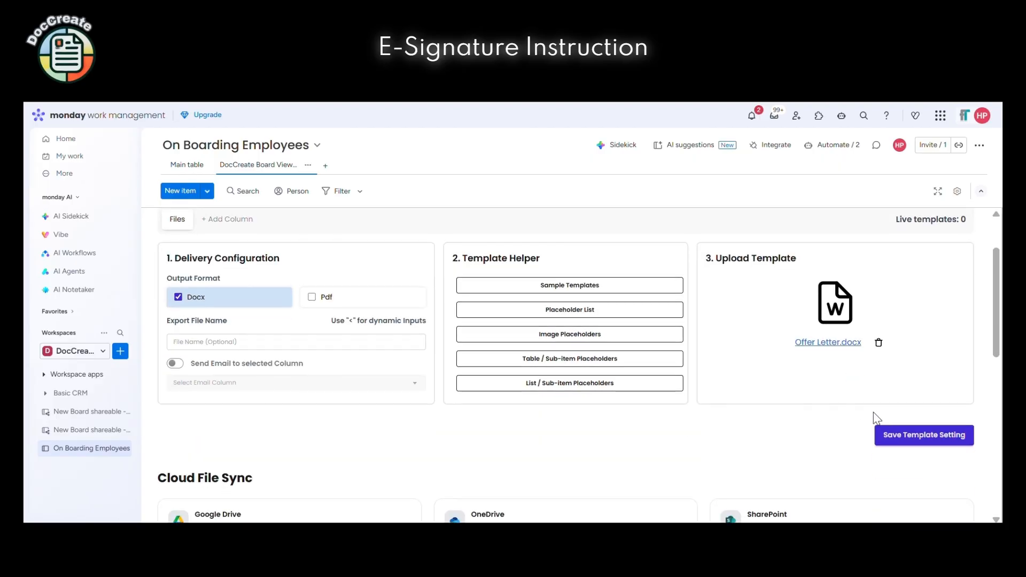
pyautogui.click(938, 444)
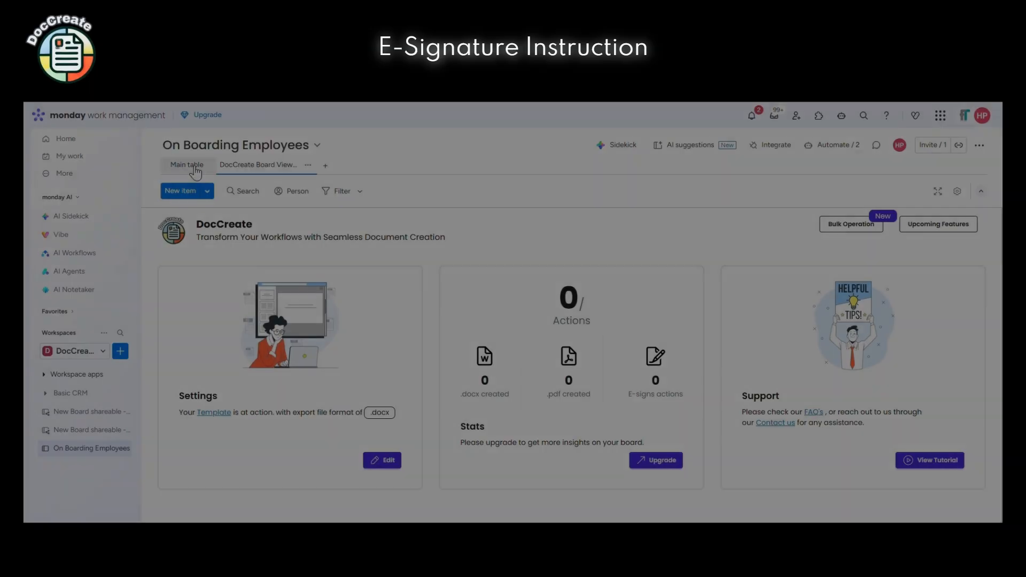
# On the Main table, use the last employee's Click me button to email the offer letter for signature
pyautogui.click(193, 166)
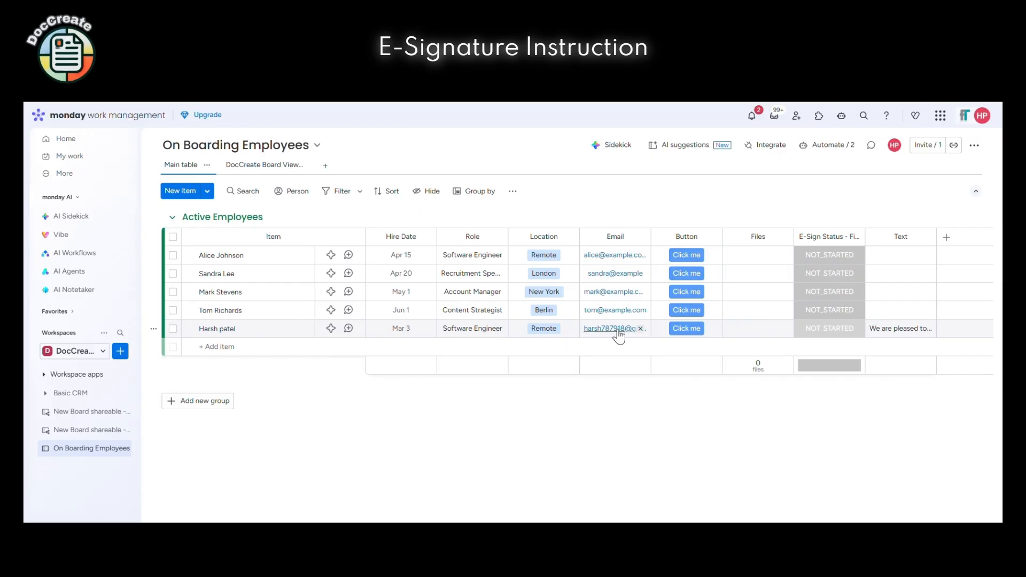
pyautogui.click(686, 329)
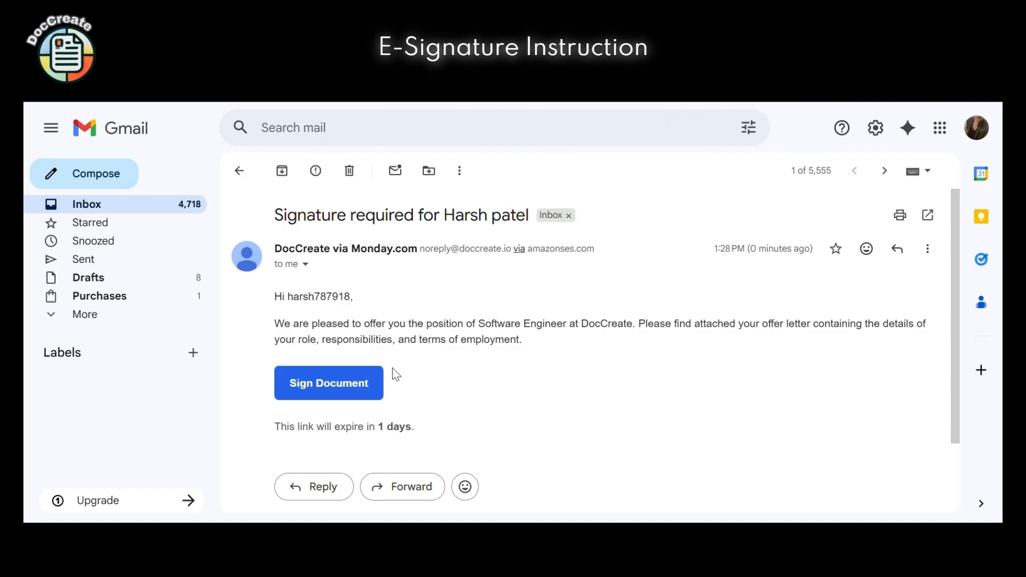
# Open the DocCreate signing page from the email and try the Draw and Upload signature options
pyautogui.click(329, 381)
pyautogui.scroll(-10, 416, 313)
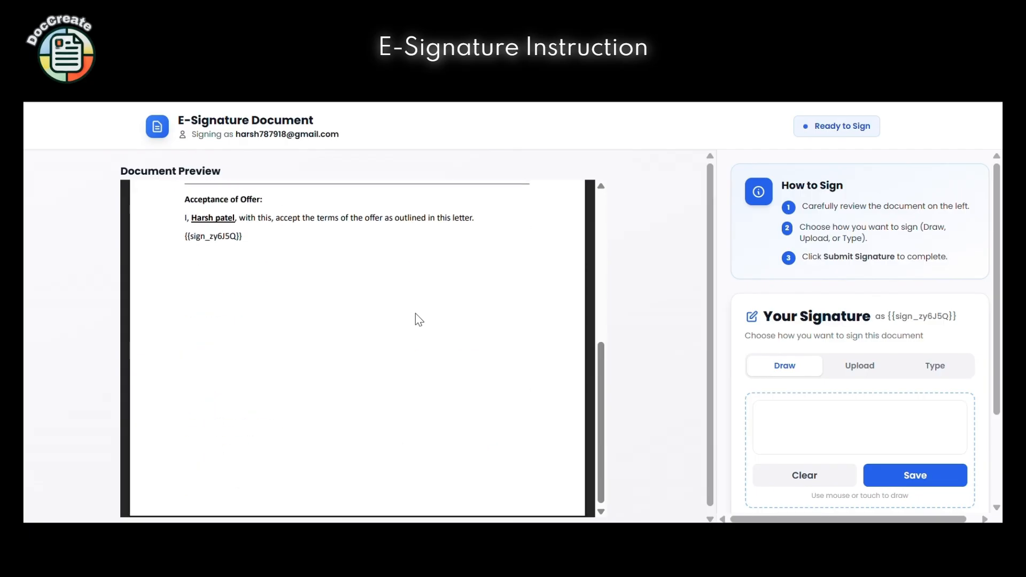
pyautogui.scroll(5, 415, 314)
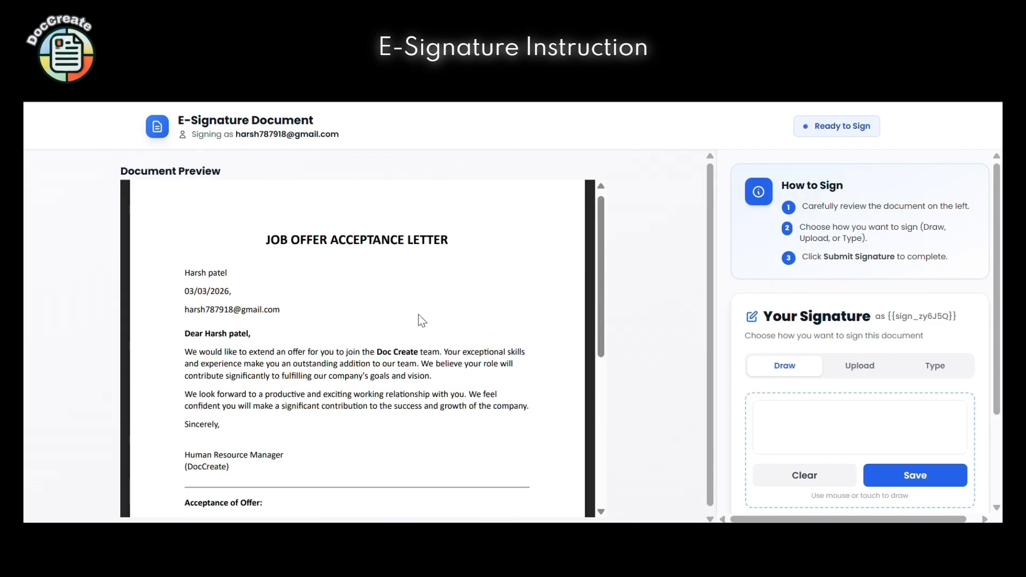
pyautogui.scroll(-5, 428, 317)
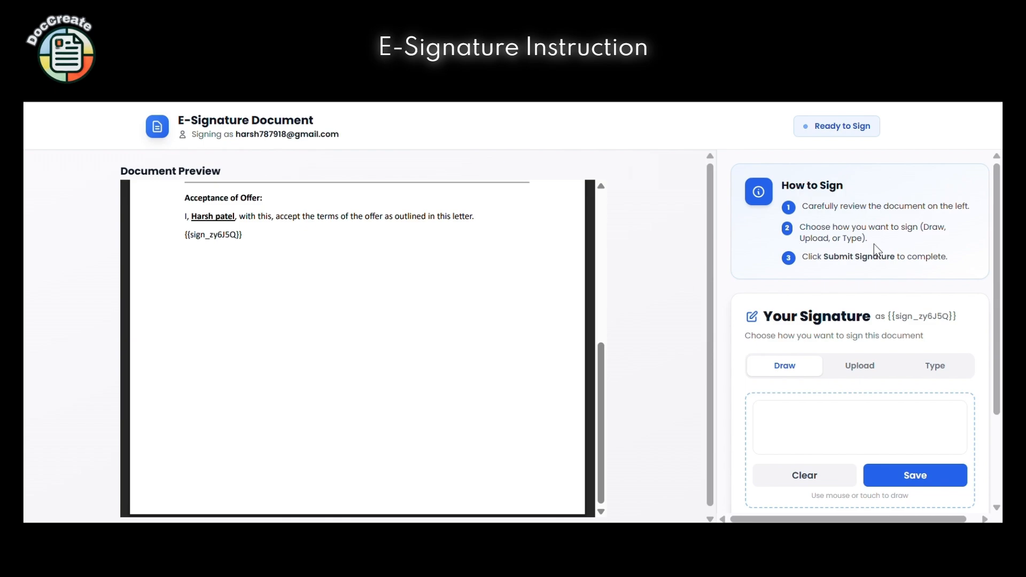
pyautogui.moveTo(807, 424)
pyautogui.mouseDown()
pyautogui.moveTo(907, 419)
pyautogui.moveTo(902, 428)
pyautogui.moveTo(946, 412)
pyautogui.mouseUp()
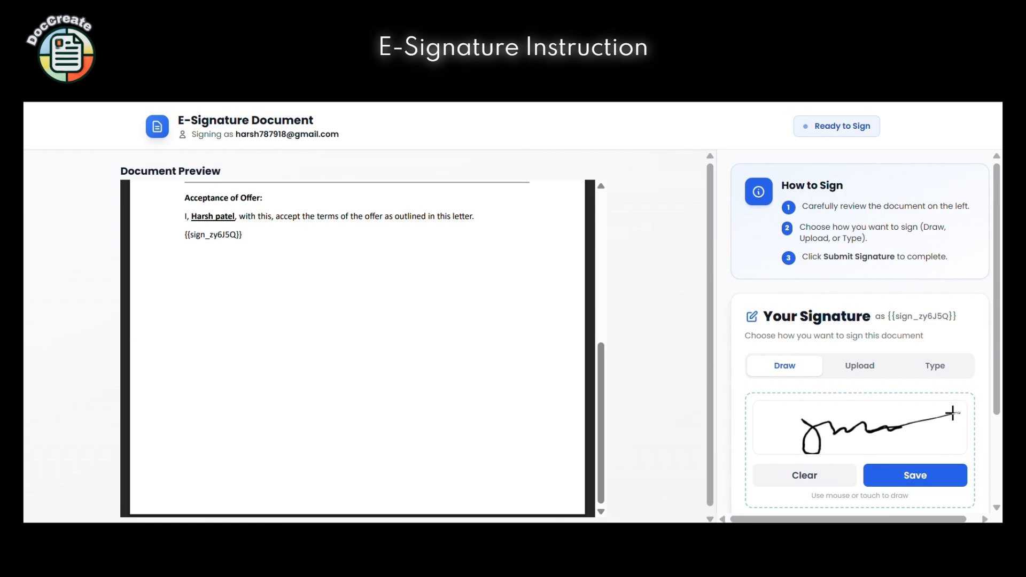
pyautogui.click(847, 367)
pyautogui.click(934, 365)
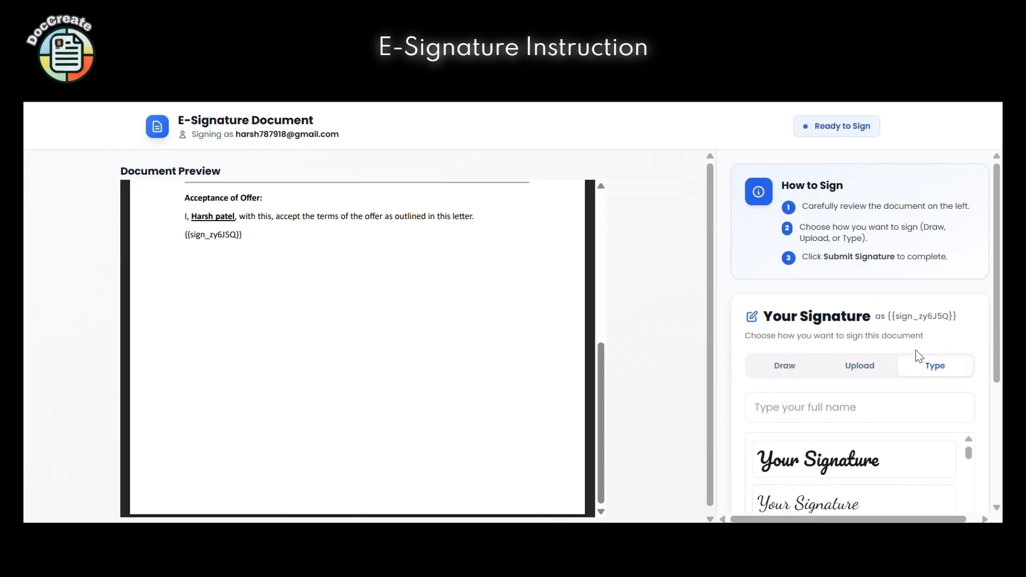
# Type the employee's full name, choose the second cursive style, and submit the signature
pyautogui.scroll(-1, 912, 353)
pyautogui.click(839, 333)
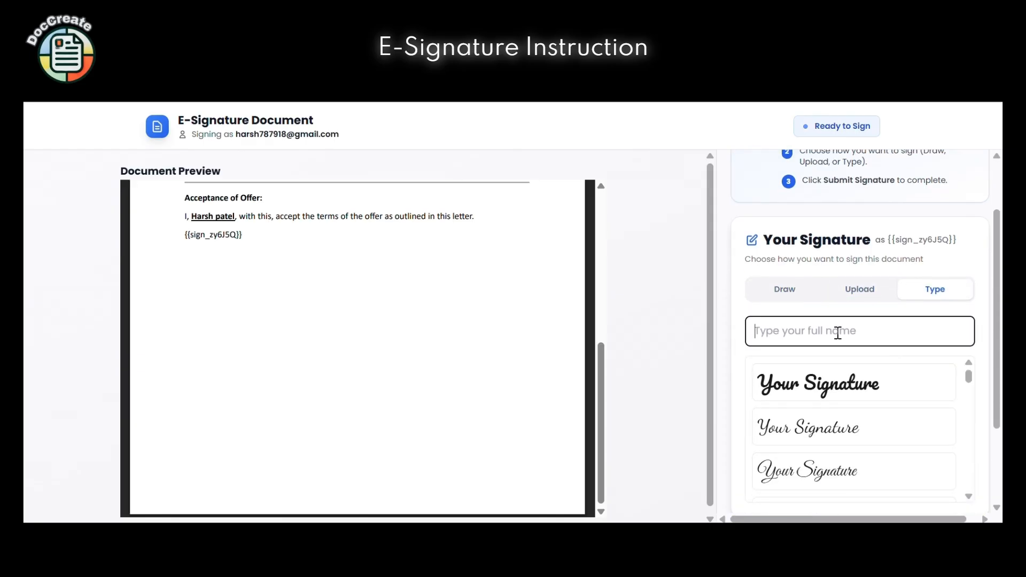
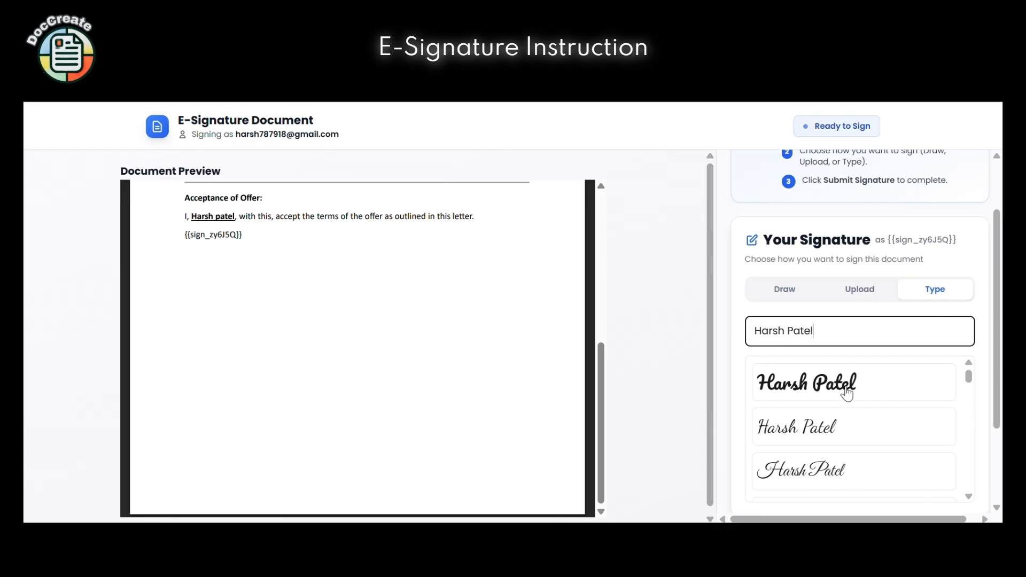
pyautogui.scroll(-1, 854, 429)
pyautogui.scroll(-2, 852, 428)
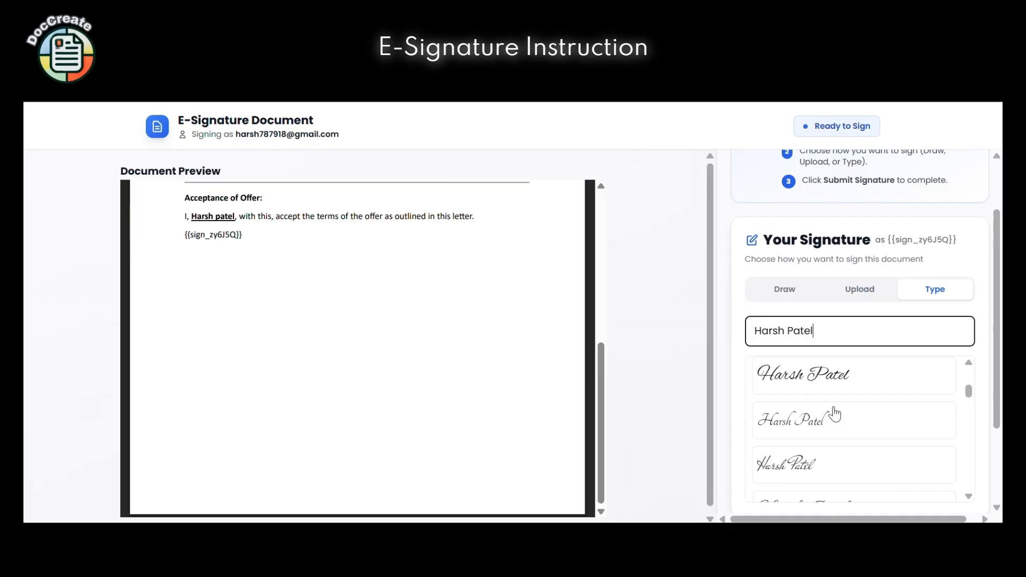
pyautogui.click(817, 421)
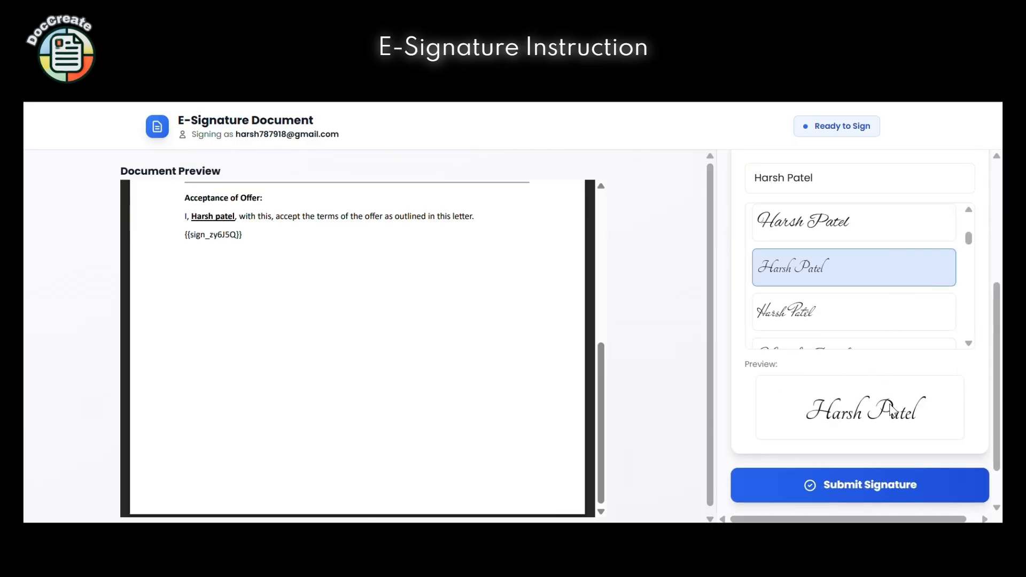
pyautogui.scroll(-1, 892, 414)
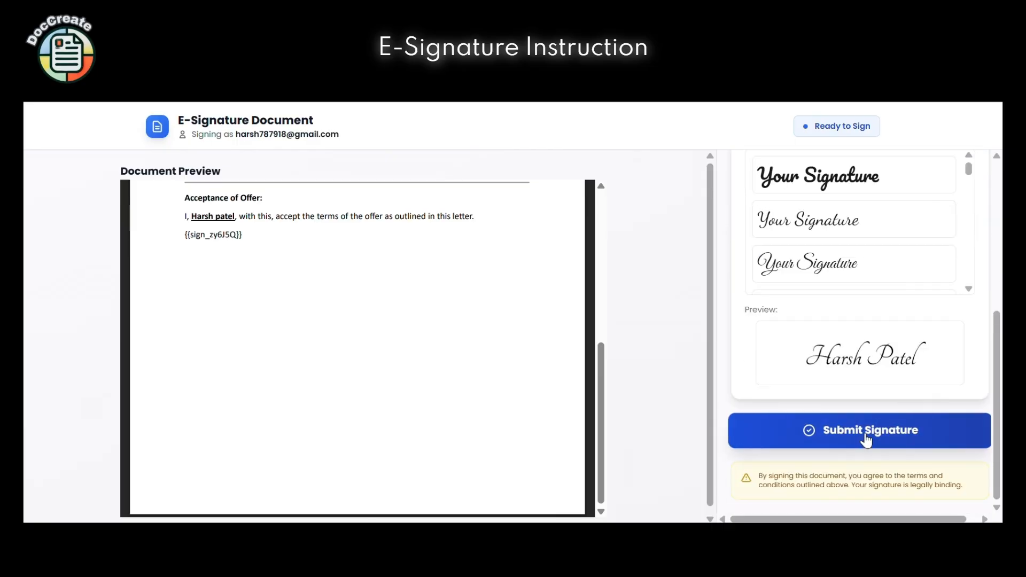
pyautogui.click(867, 438)
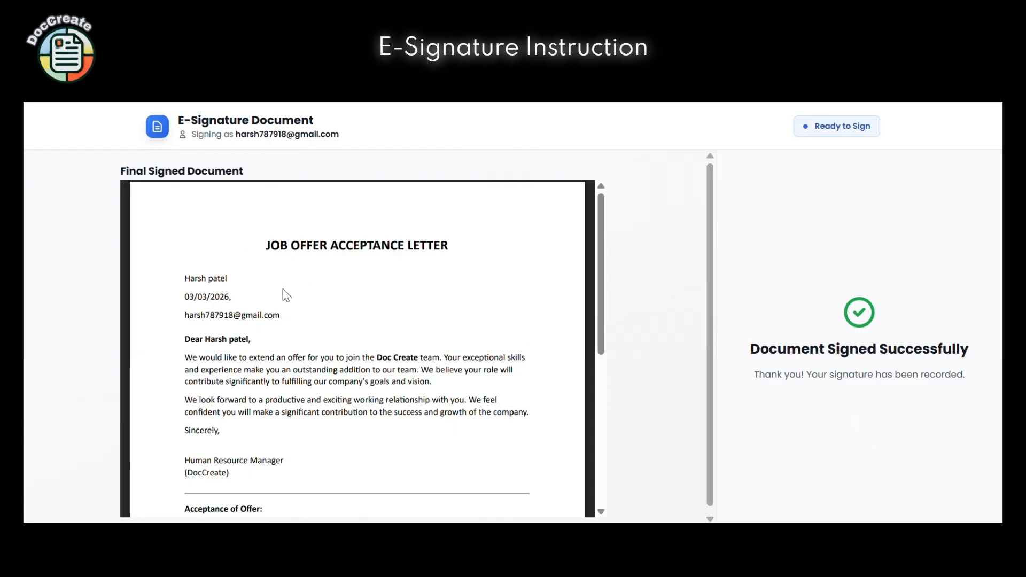
# Scroll through the Final Signed Document preview of the offer letter
pyautogui.scroll(-5, 285, 293)
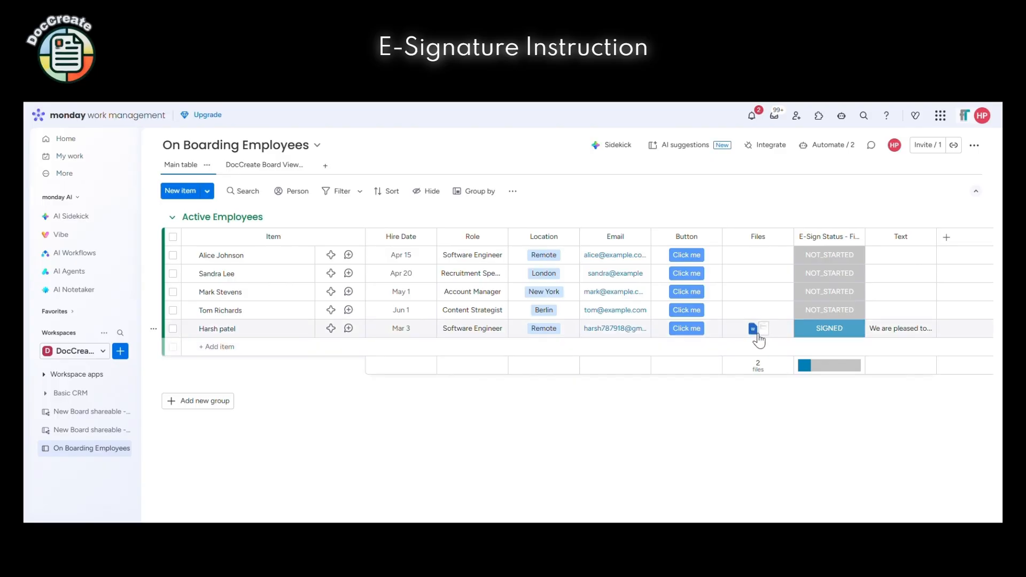
# Preview FullySignedInvoice.docx from the SIGNED row's Files cell at 50% zoom, scrolled to the signature
pyautogui.moveTo(757, 340)
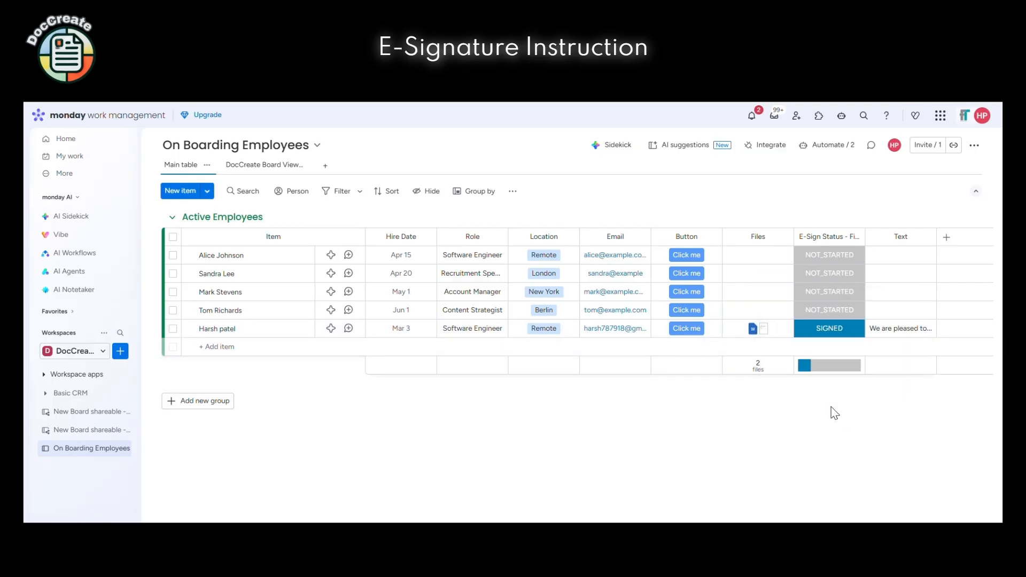
pyautogui.click(754, 330)
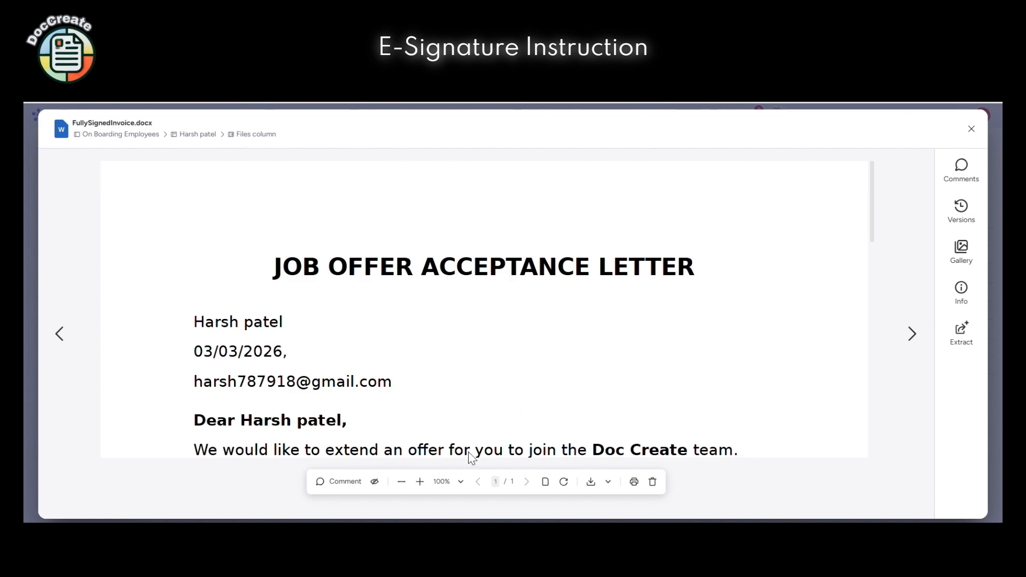
pyautogui.click(402, 482)
pyautogui.click(401, 482)
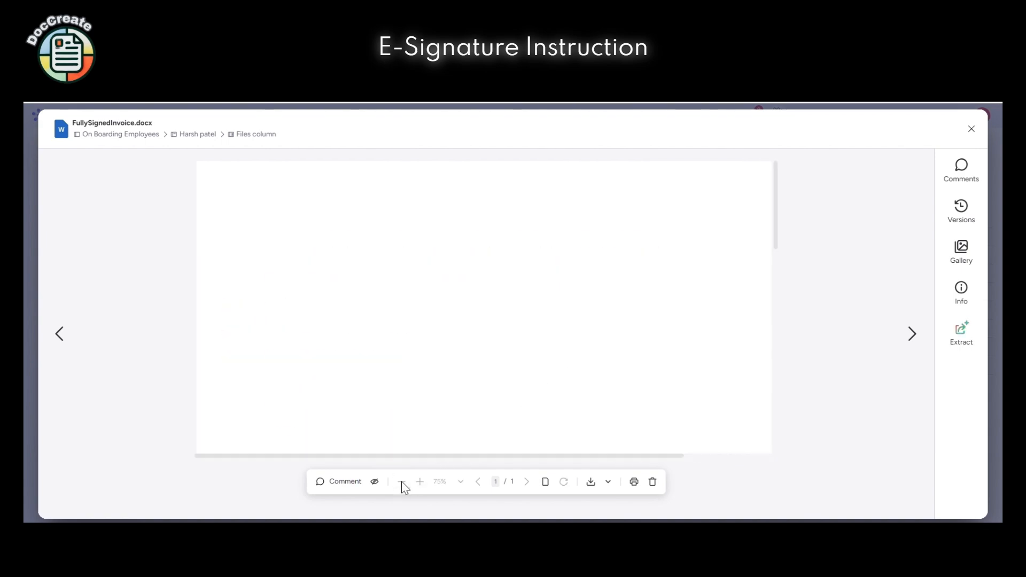
pyautogui.click(401, 482)
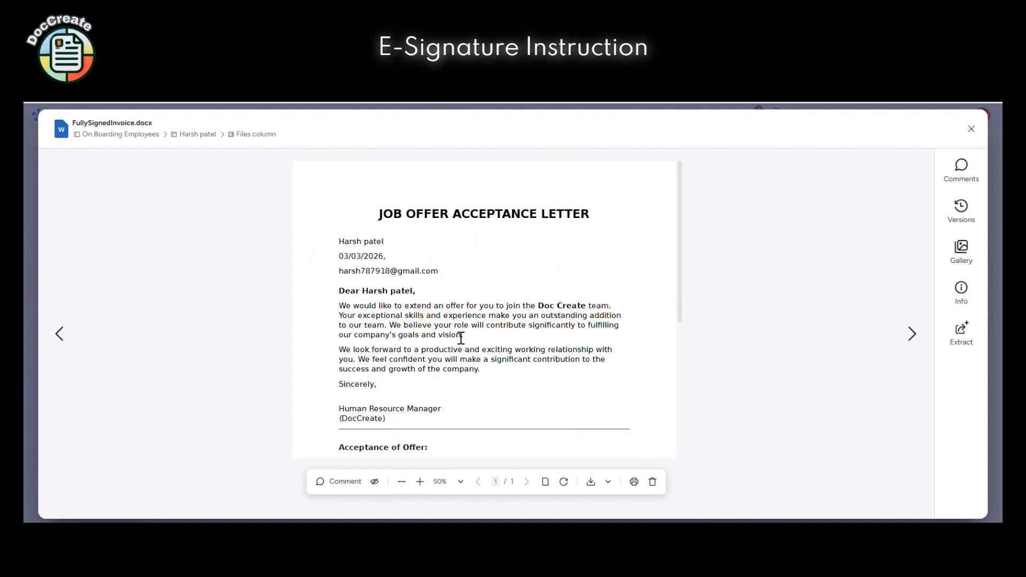
pyautogui.scroll(-3, 461, 338)
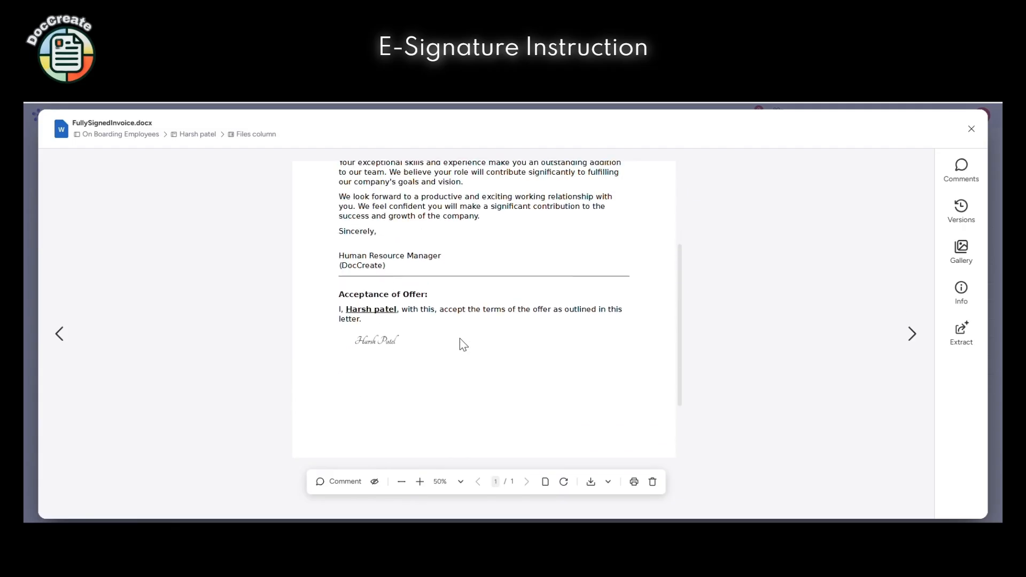